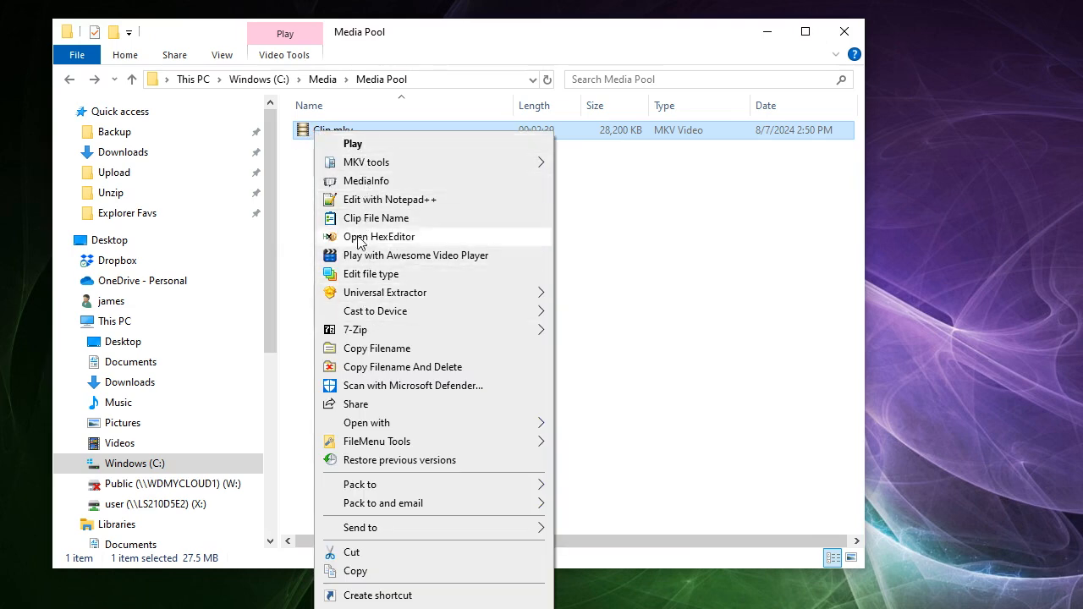
- Look up the class assigned to the mkv file type in the Types editor, then return to RegCool
{"action": "mouse_move", "coordinate": [353, 167]}
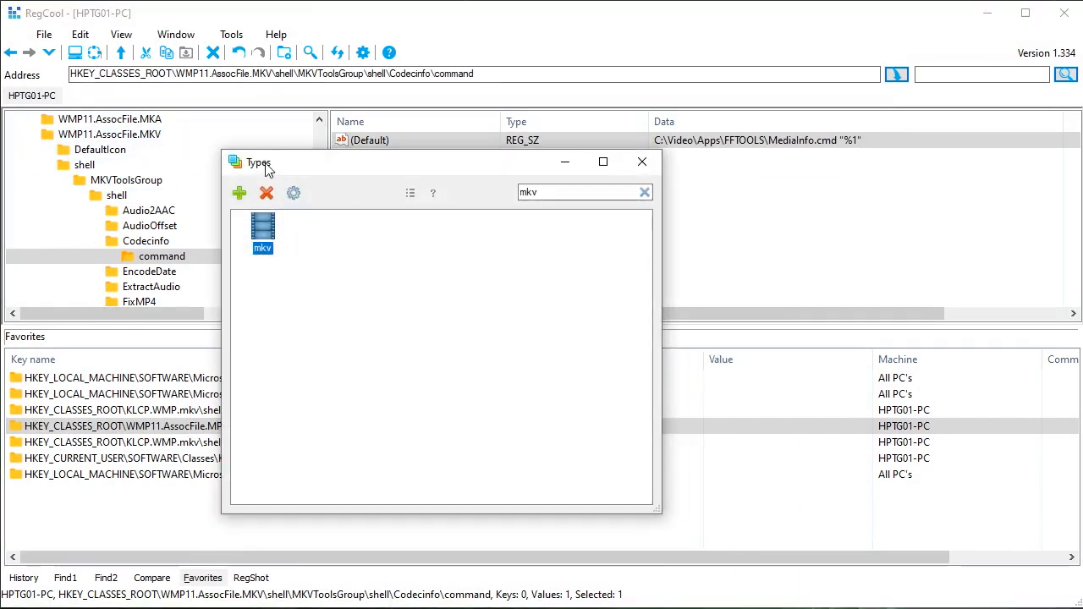
{"action": "right_click", "coordinate": [262, 227]}
{"action": "left_click", "coordinate": [317, 237]}
{"action": "left_click_drag", "start_coordinate": [813, 338], "coordinate": [419, 257]}
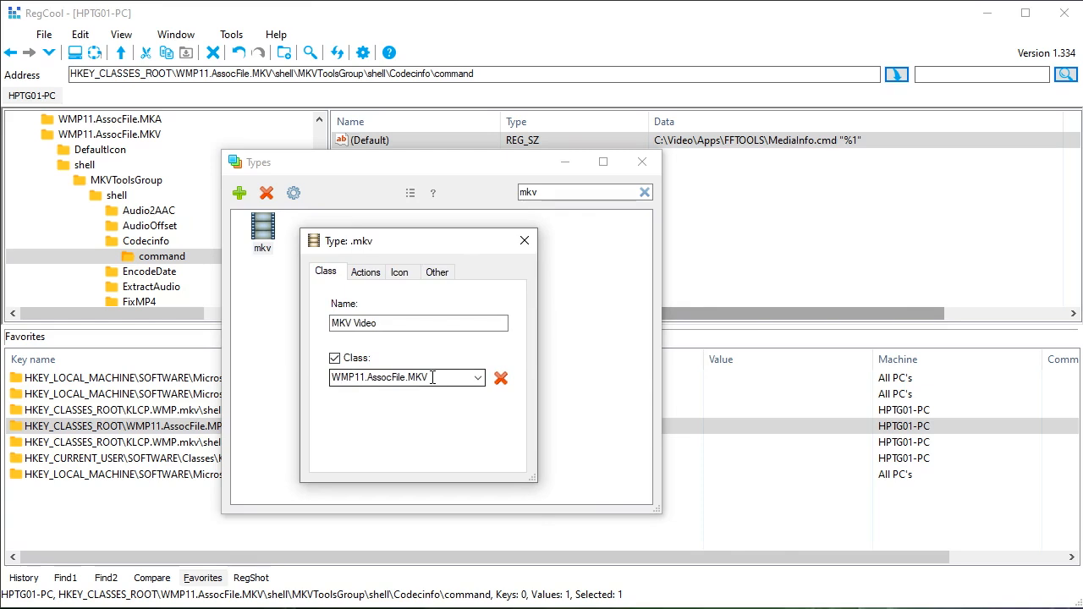
{"action": "left_click_drag", "start_coordinate": [455, 381], "coordinate": [332, 382]}
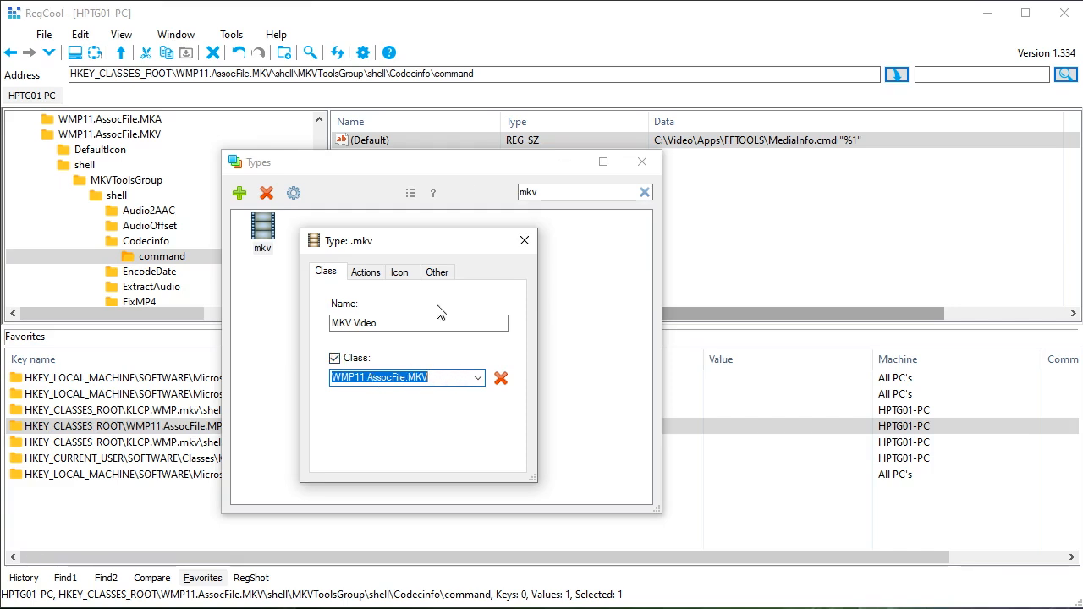
{"action": "left_click", "coordinate": [468, 24]}
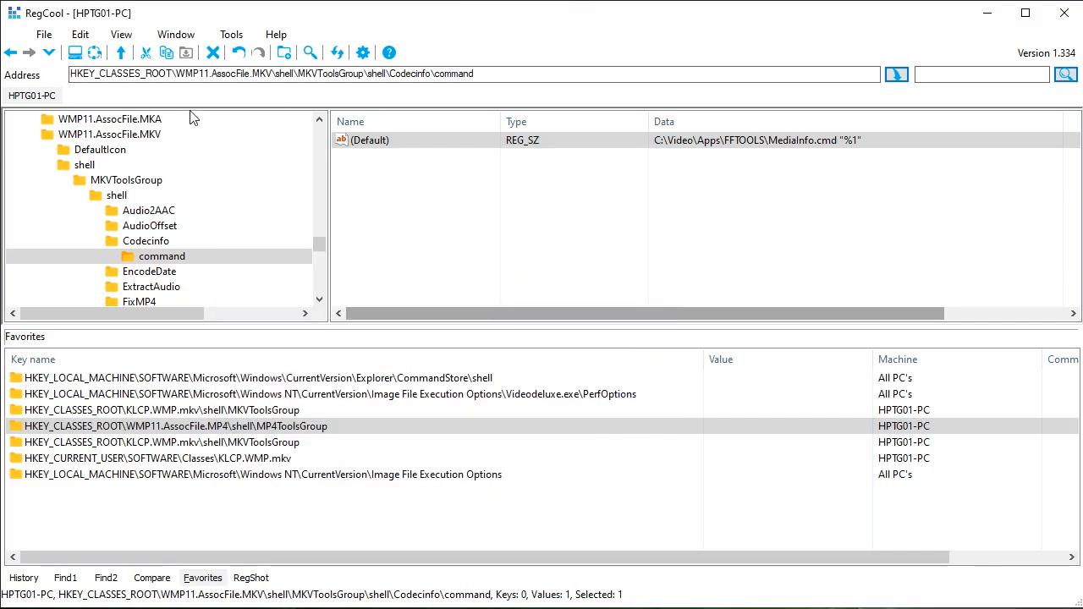
- Examine the WMP11.AssocFile.MKV key and its DefaultIcon, shell, MKVToolsGroup and nested shell subkeys
{"action": "left_click", "coordinate": [98, 136]}
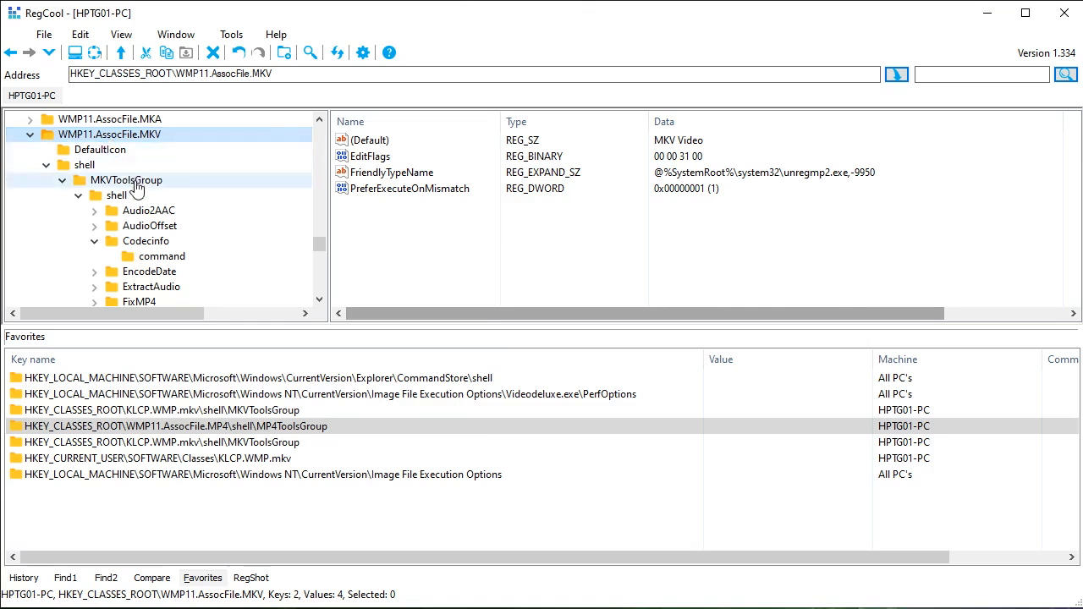
{"action": "left_click", "coordinate": [103, 158]}
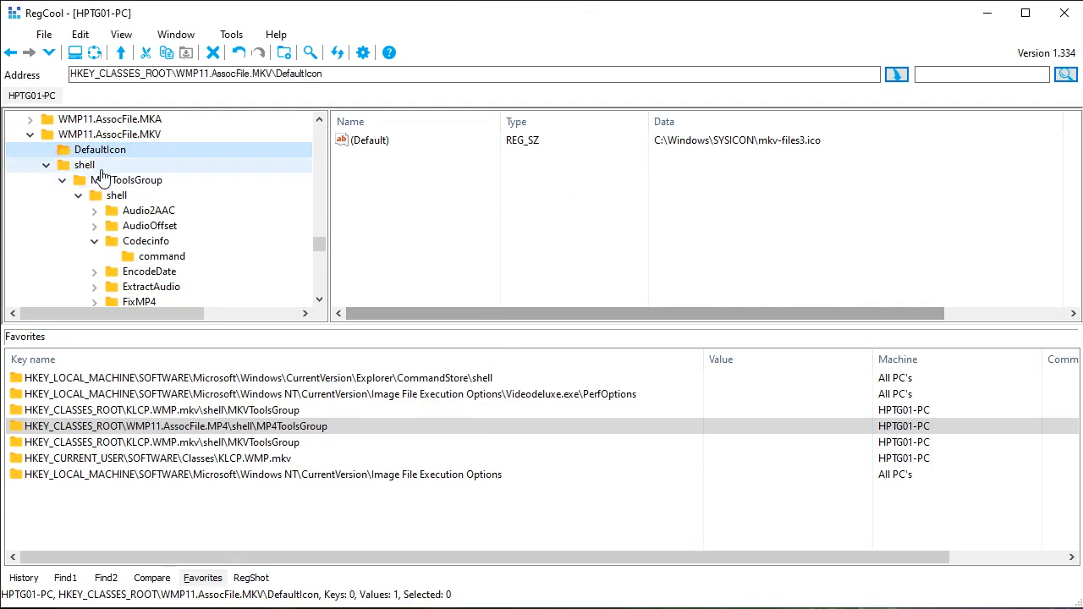
{"action": "left_click", "coordinate": [87, 167]}
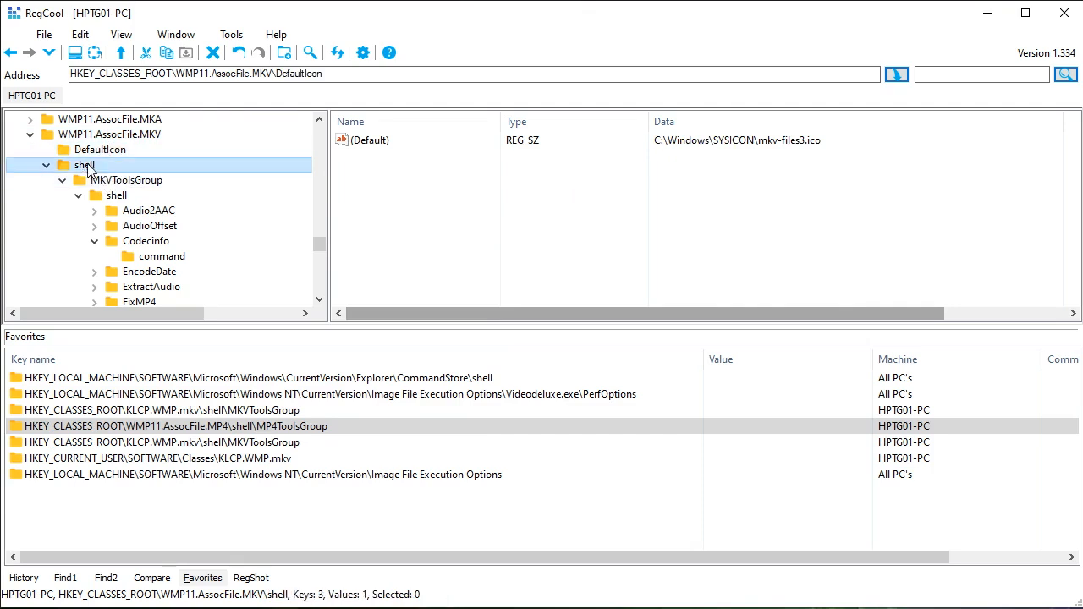
{"action": "left_click", "coordinate": [137, 186]}
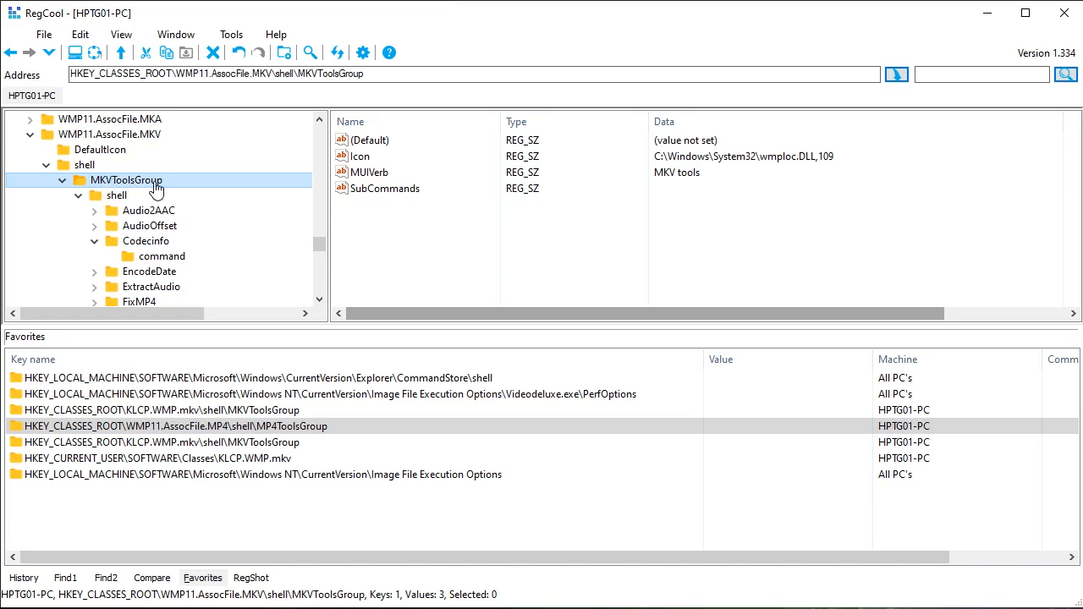
{"action": "left_click", "coordinate": [114, 197]}
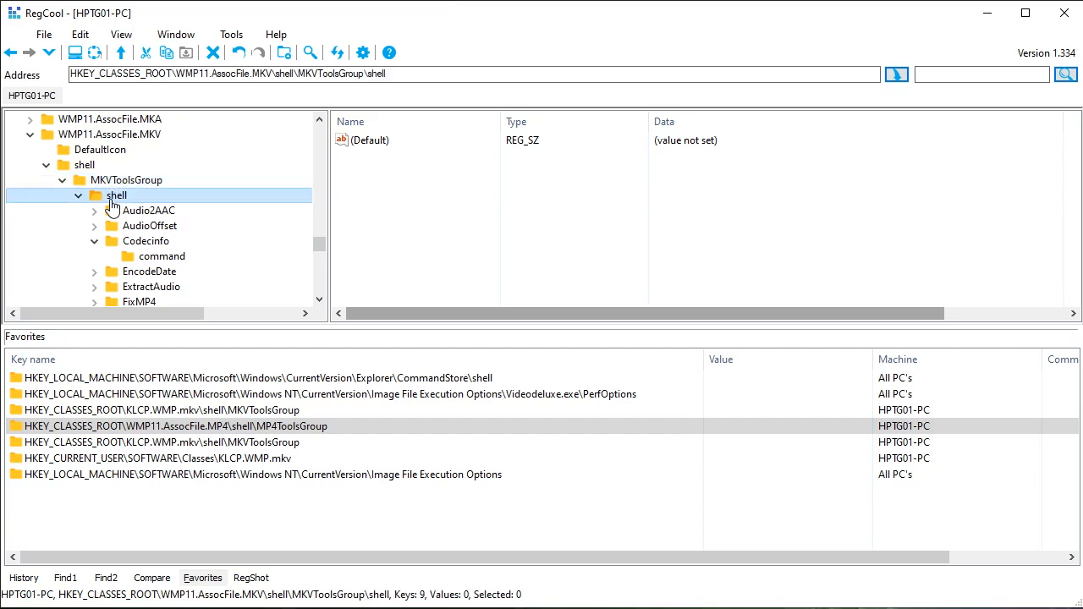
- Collapse the Codecinfo and XFFmpegUI keys under MKVToolsGroup and reselect their parent shell key
{"action": "scroll", "coordinate": [145, 232], "scroll_direction": "down", "scroll_amount": 1}
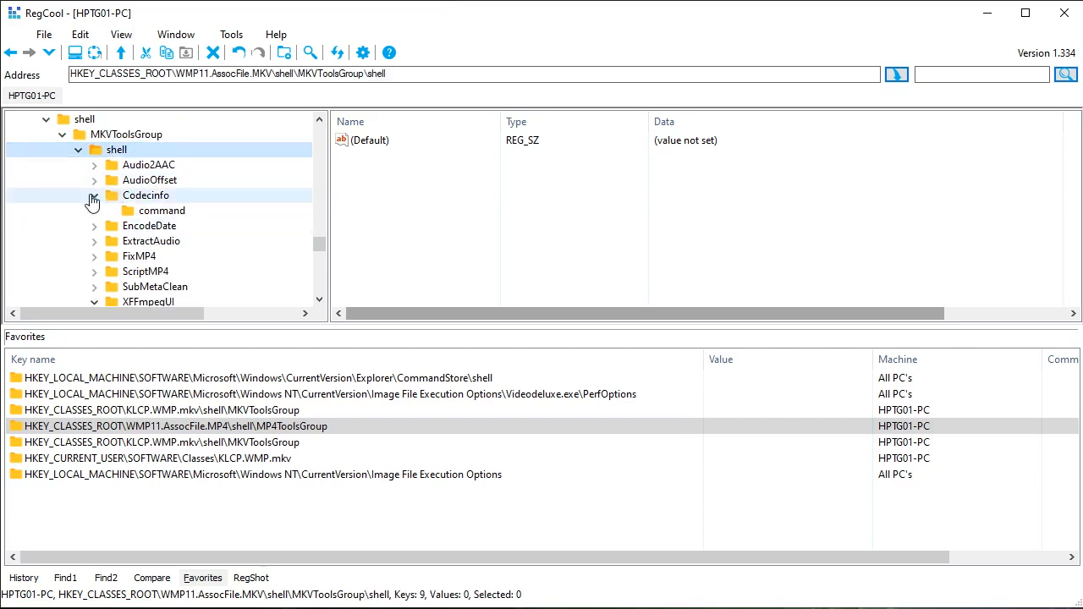
{"action": "left_click", "coordinate": [119, 201]}
{"action": "double_click", "coordinate": [118, 202]}
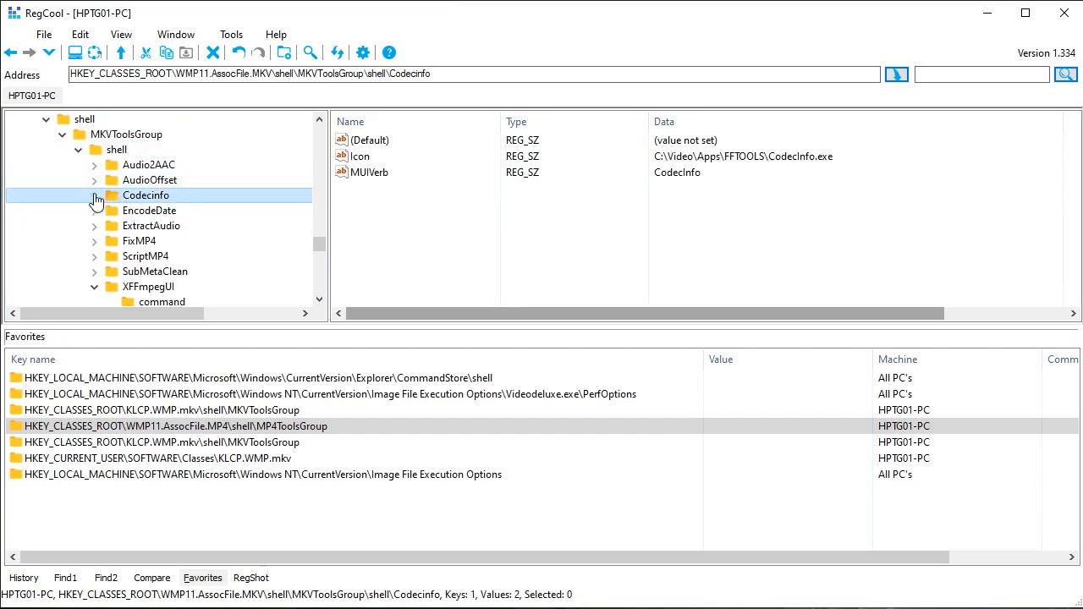
{"action": "left_click", "coordinate": [94, 286]}
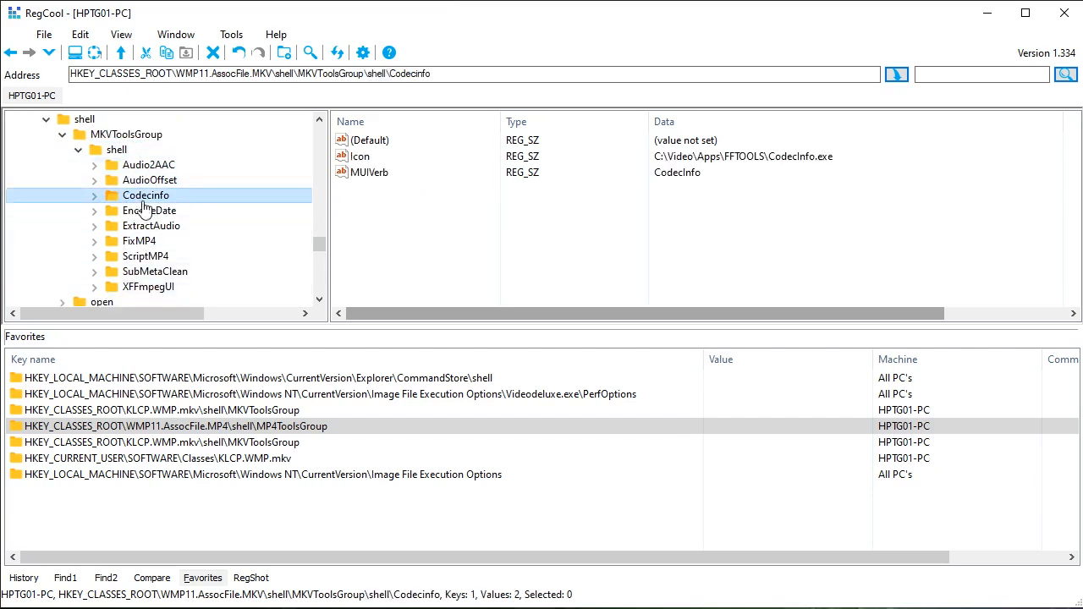
{"action": "left_click", "coordinate": [116, 150]}
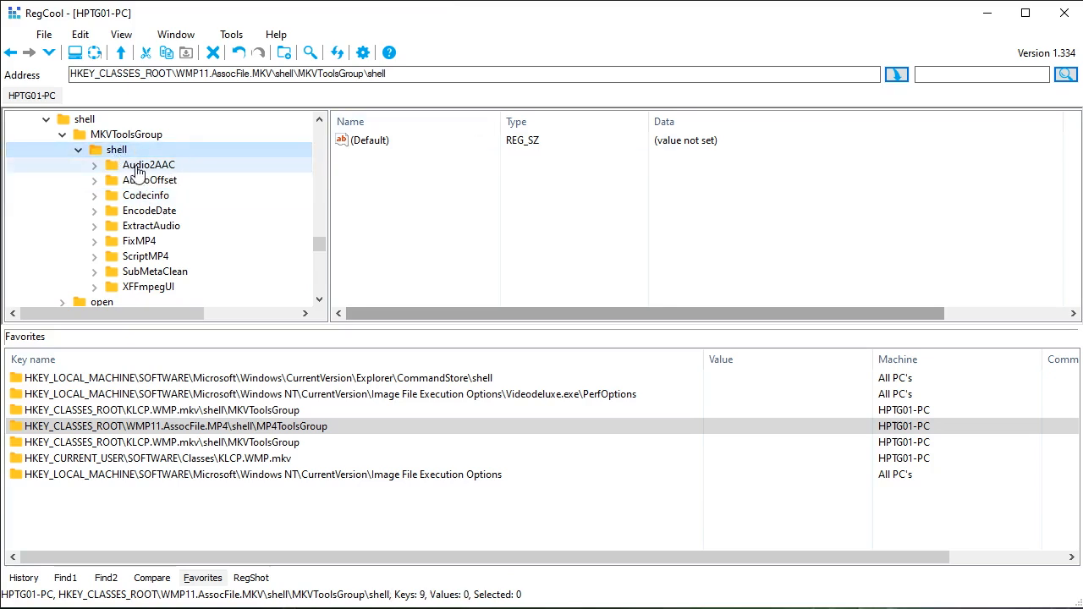
- Display the Audio2AAC key's values and compare them with the MKV tools entries offered for Clip.mkv in File Explorer
{"action": "left_click", "coordinate": [135, 170]}
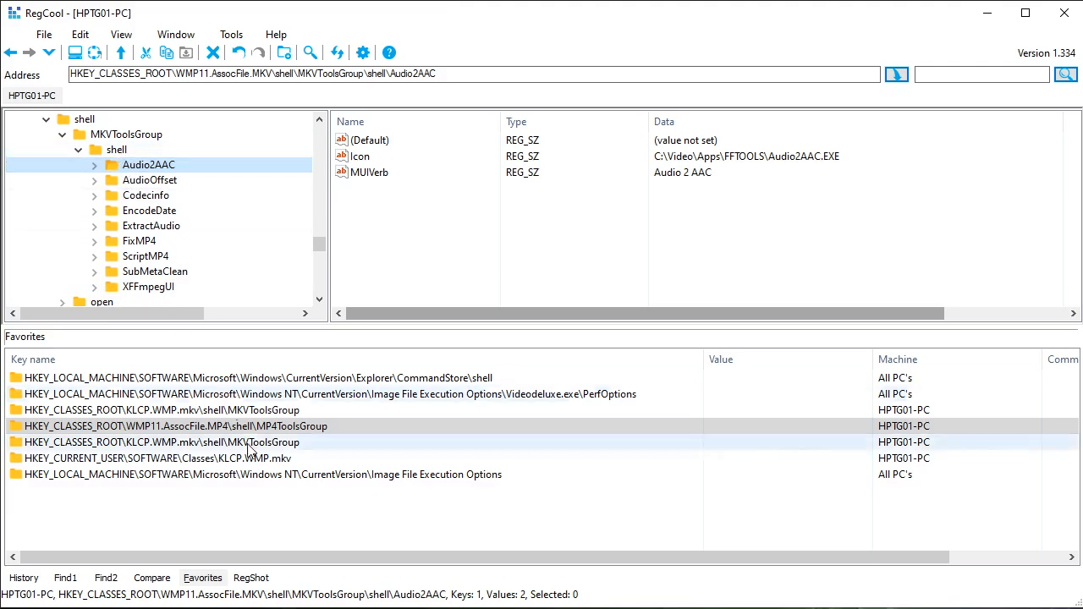
{"action": "key", "text": "alt+Tab"}
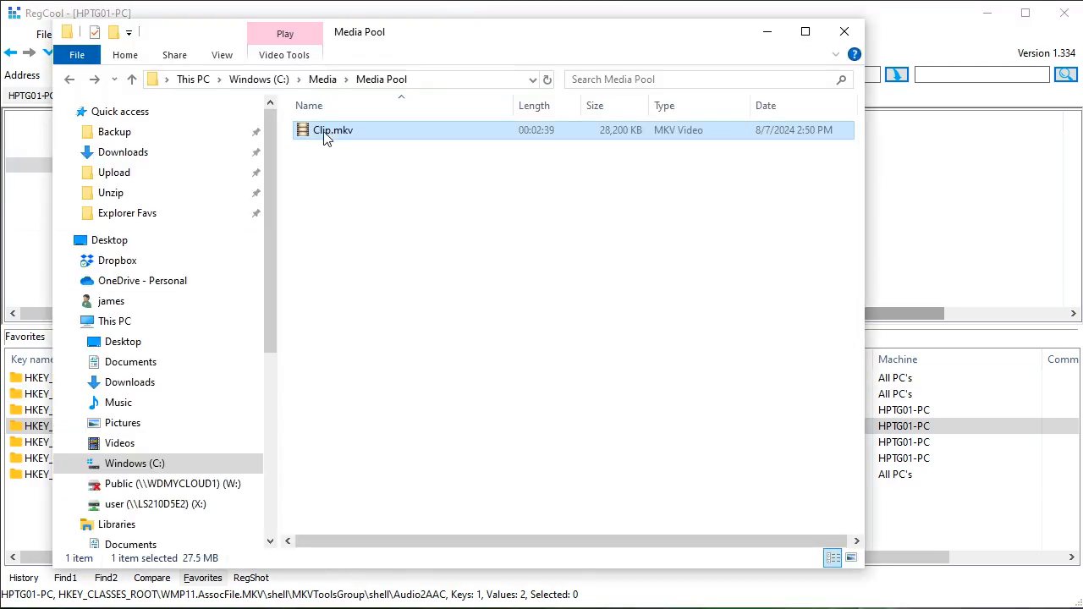
{"action": "right_click", "coordinate": [324, 137]}
{"action": "mouse_move", "coordinate": [474, 167]}
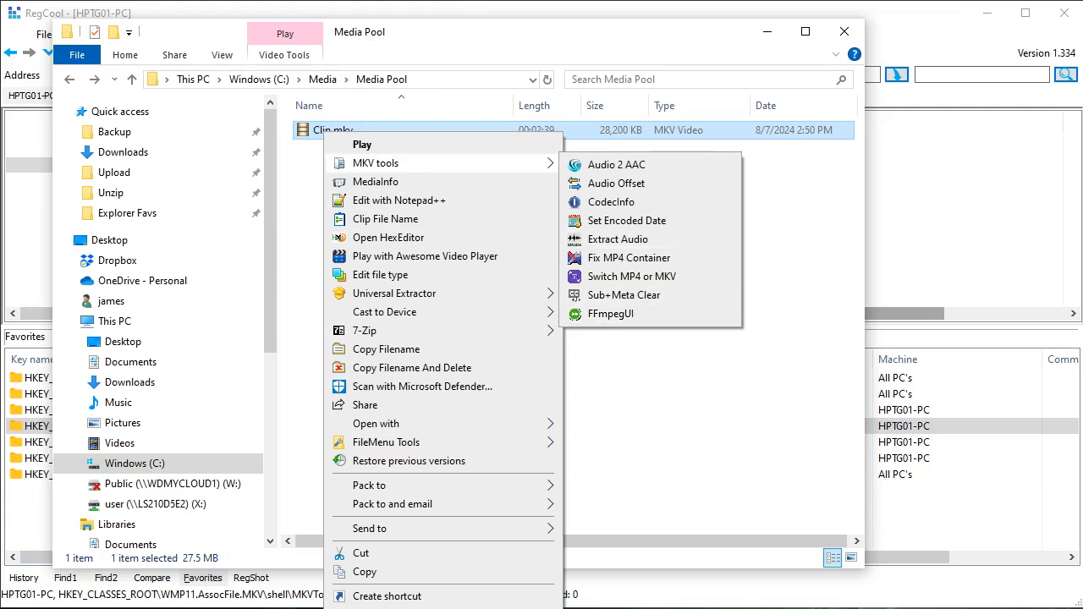
{"action": "key", "text": "alt+Tab"}
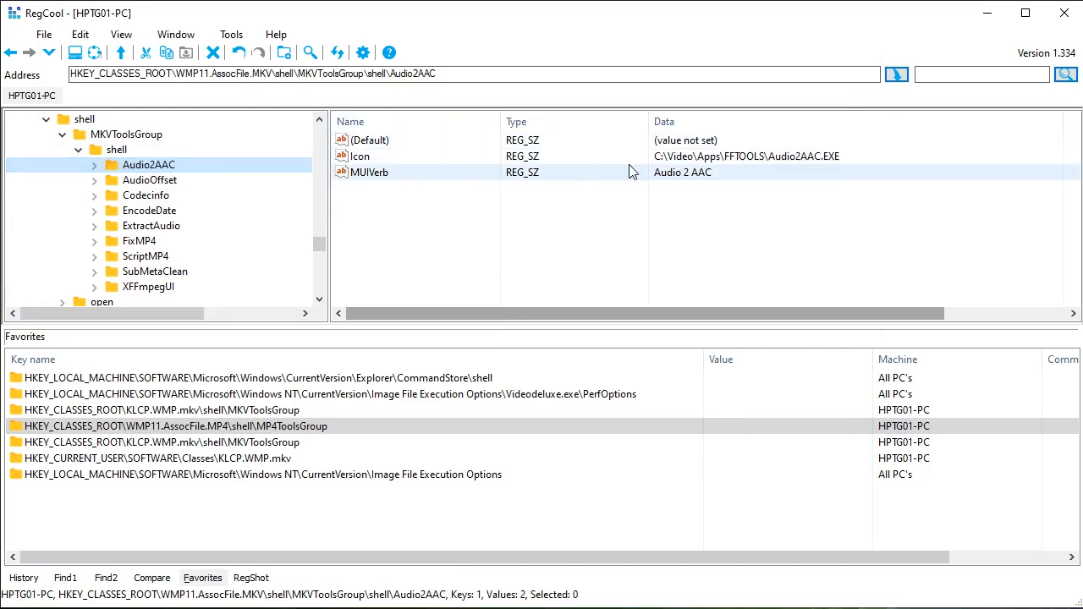
- Examine the Icon and MUIVerb values of the Audio2AAC key and the String Value option for creating new values
{"action": "left_click", "coordinate": [359, 159]}
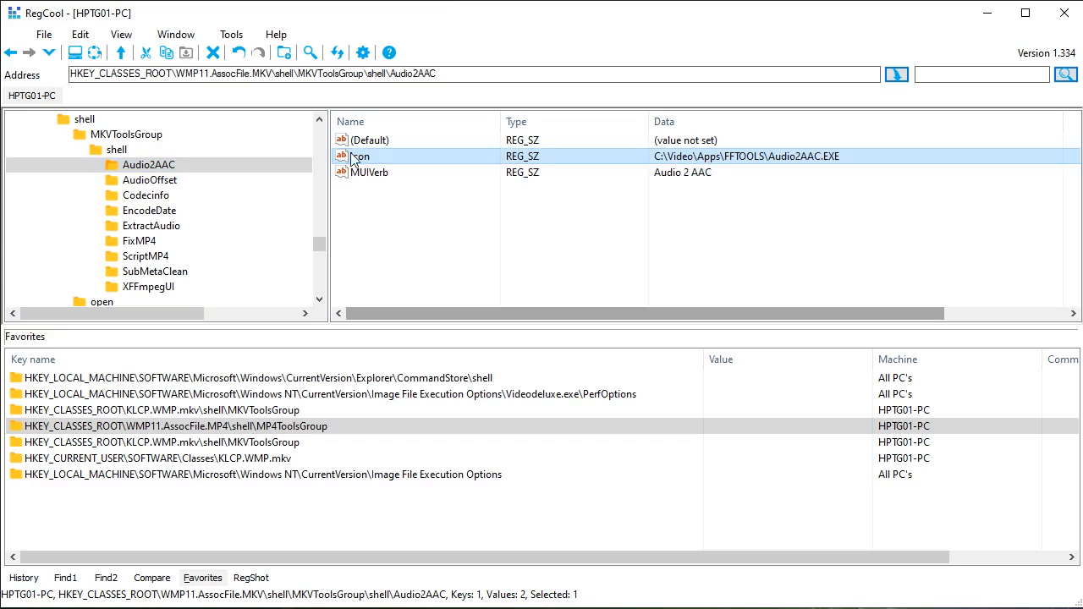
{"action": "right_click", "coordinate": [362, 220]}
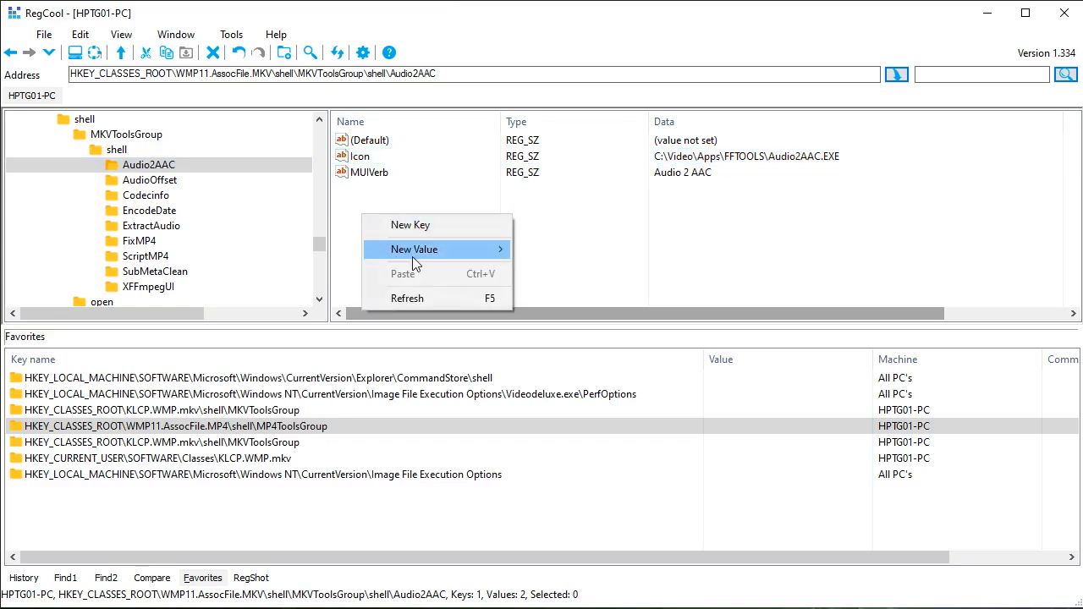
{"action": "mouse_move", "coordinate": [451, 253]}
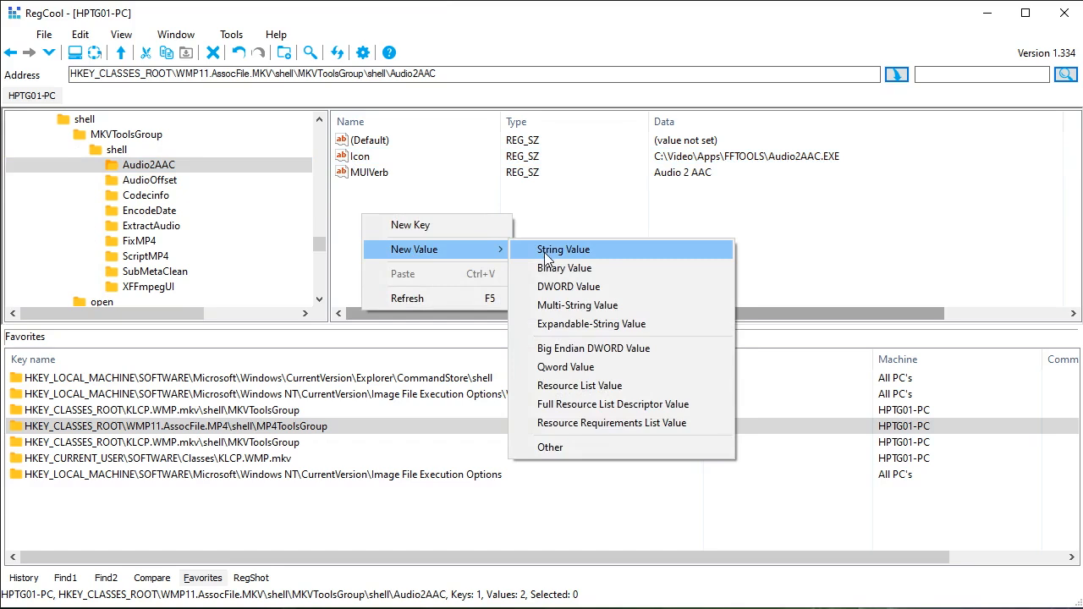
{"action": "left_click", "coordinate": [368, 176]}
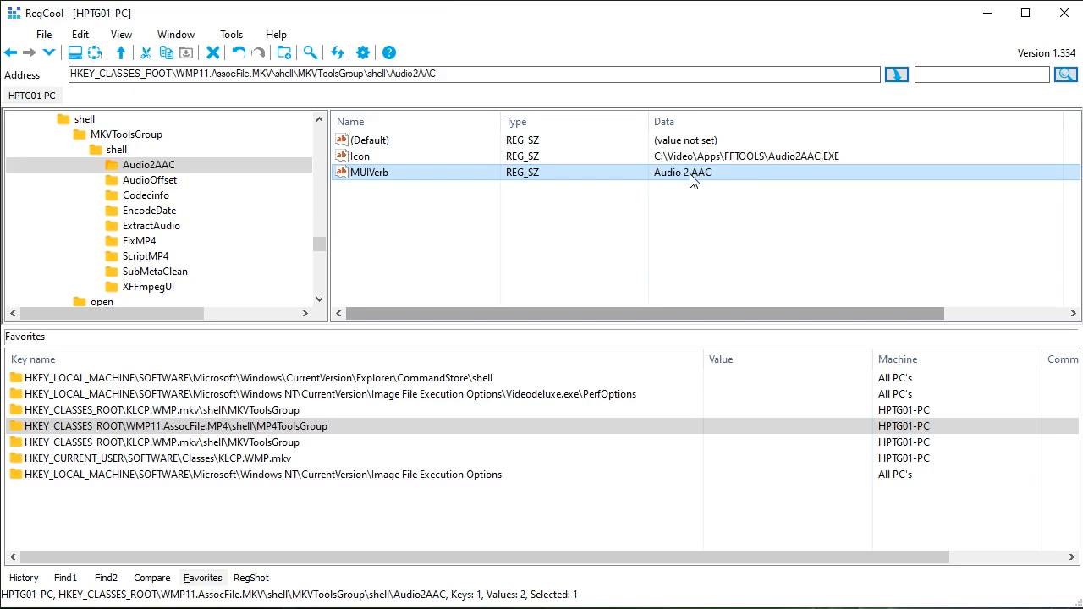
{"action": "left_click", "coordinate": [406, 174]}
{"action": "left_click", "coordinate": [704, 169]}
- Expand the Audio2AAC key and examine the default value of its command subkey
{"action": "left_click", "coordinate": [93, 169]}
{"action": "left_click", "coordinate": [94, 165]}
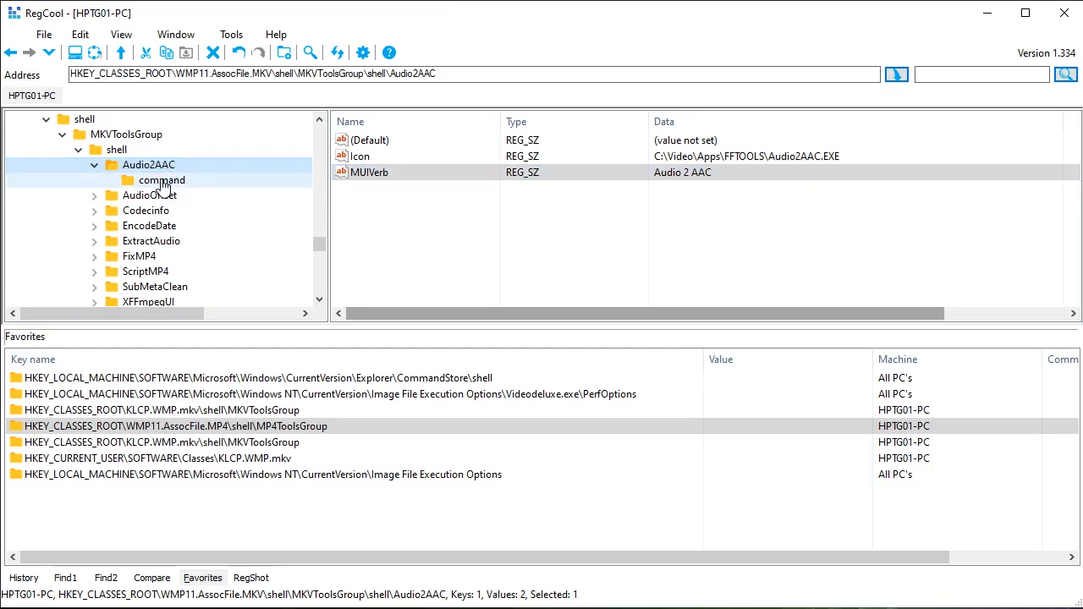
{"action": "left_click", "coordinate": [160, 183]}
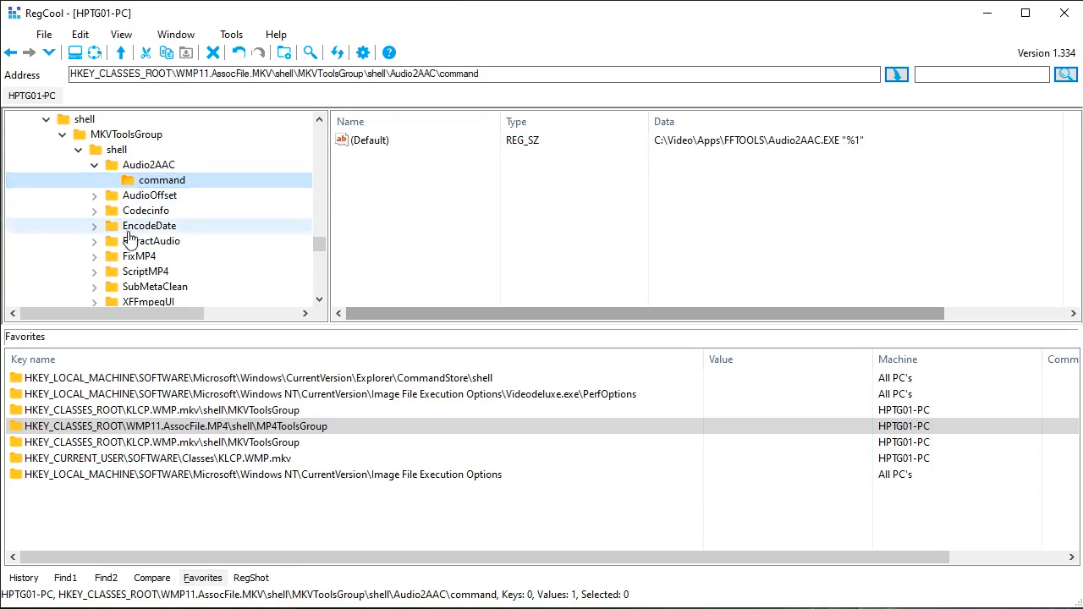
- Expand the Codecinfo key and examine its icon and label values and its command subkey
{"action": "scroll", "coordinate": [139, 261], "scroll_direction": "down", "scroll_amount": 2}
{"action": "scroll", "coordinate": [110, 220], "scroll_direction": "up", "scroll_amount": 1}
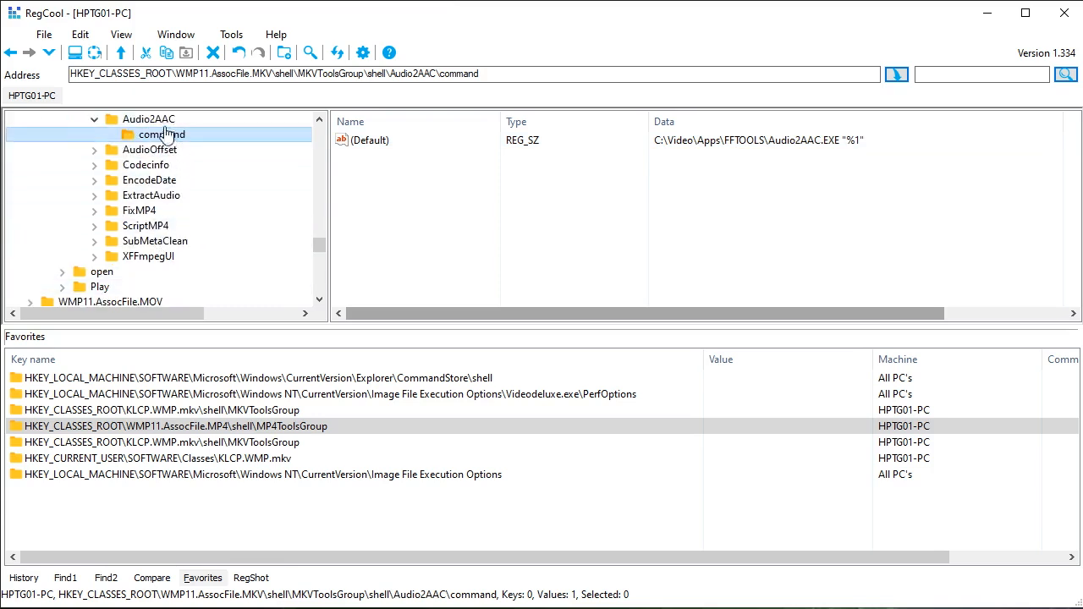
{"action": "left_click", "coordinate": [95, 167]}
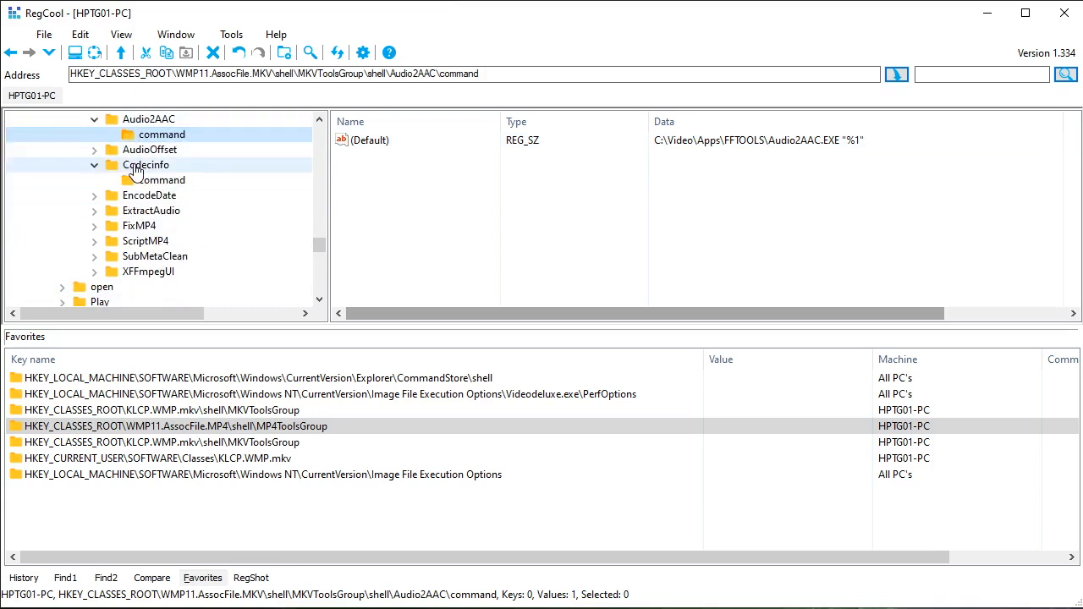
{"action": "left_click", "coordinate": [135, 167]}
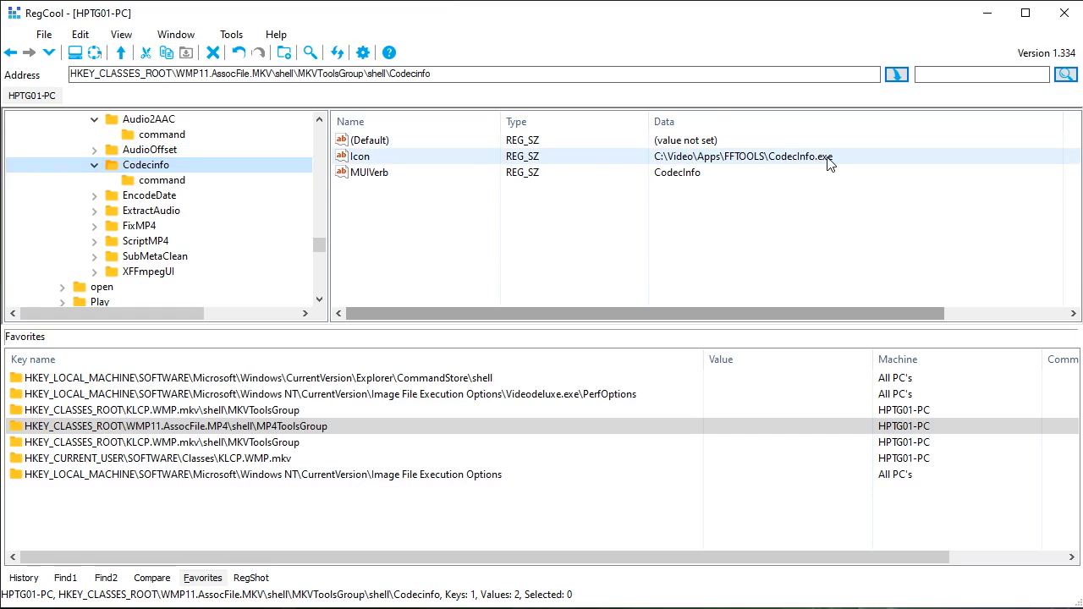
{"action": "left_click", "coordinate": [144, 184]}
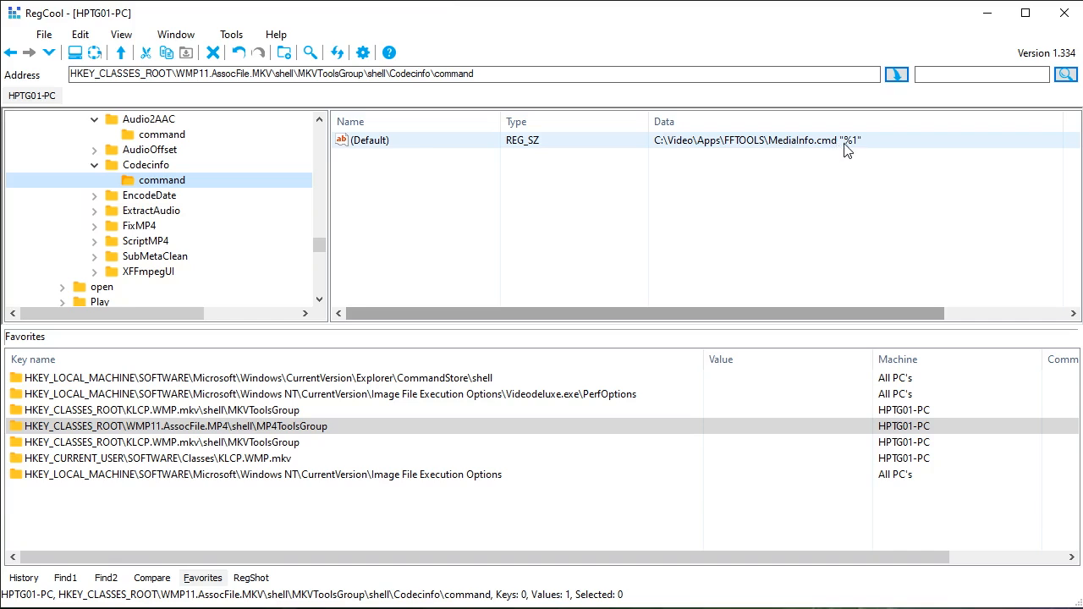
- Switch to File Explorer and run CodecInfo from the MKV tools on Clip.mkv
{"action": "left_click", "coordinate": [400, 608]}
{"action": "right_click", "coordinate": [319, 136]}
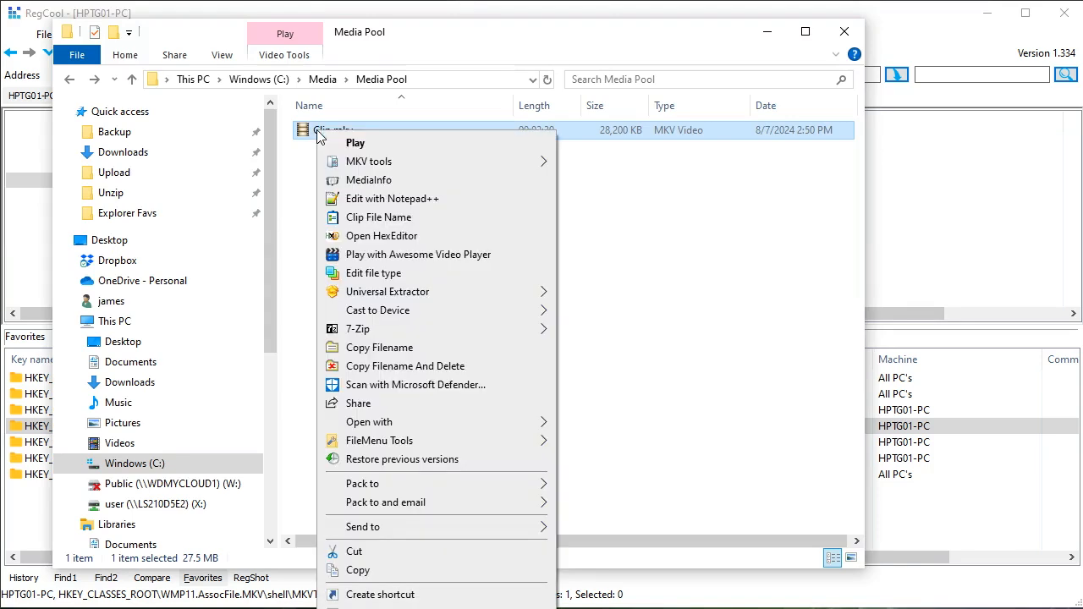
{"action": "mouse_move", "coordinate": [327, 161]}
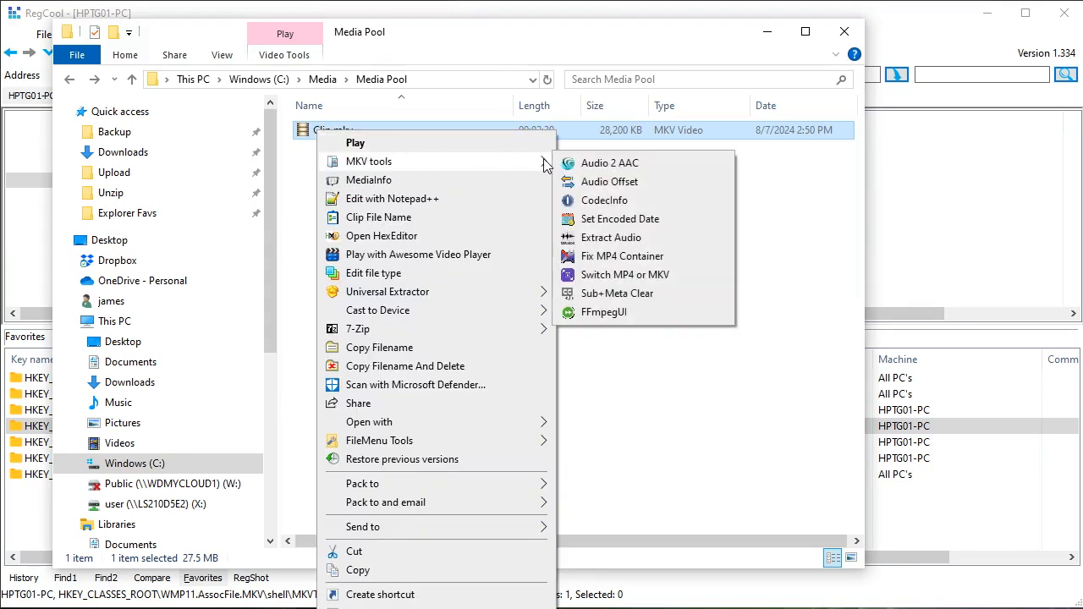
{"action": "left_click", "coordinate": [603, 209]}
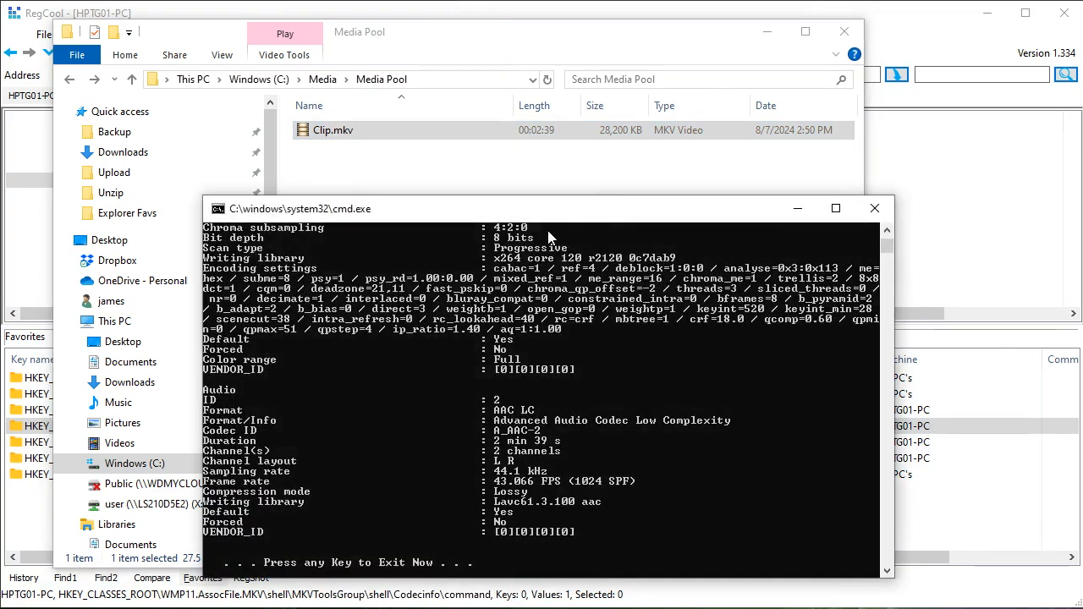
- Review the general, video and audio details in the codec report for Clip.mkv, then exit the report
{"action": "scroll", "coordinate": [388, 195], "scroll_direction": "up", "scroll_amount": 15}
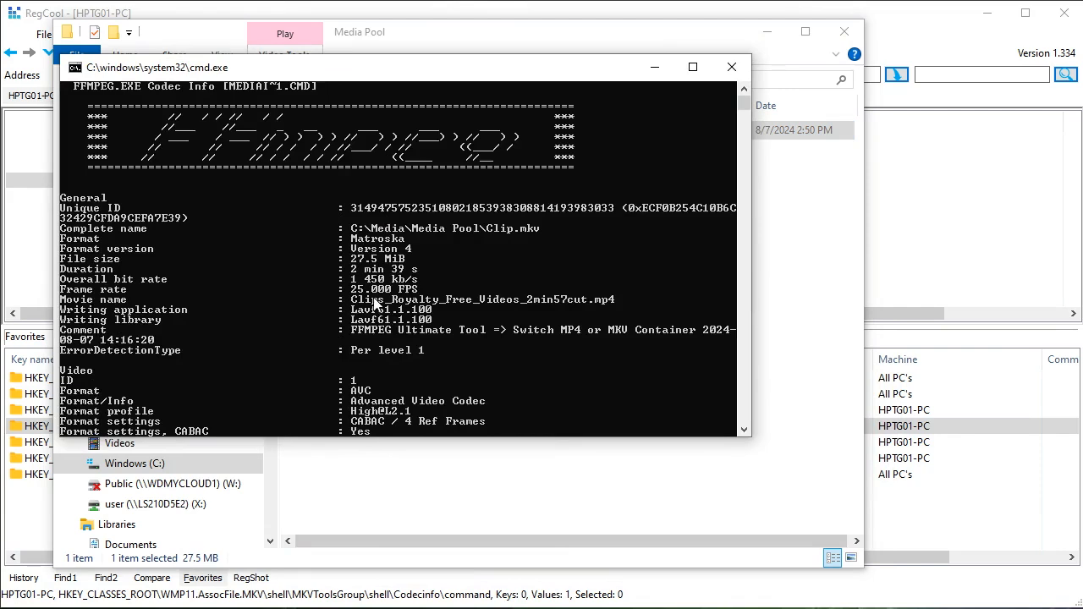
{"action": "scroll", "coordinate": [385, 292], "scroll_direction": "down", "scroll_amount": 7}
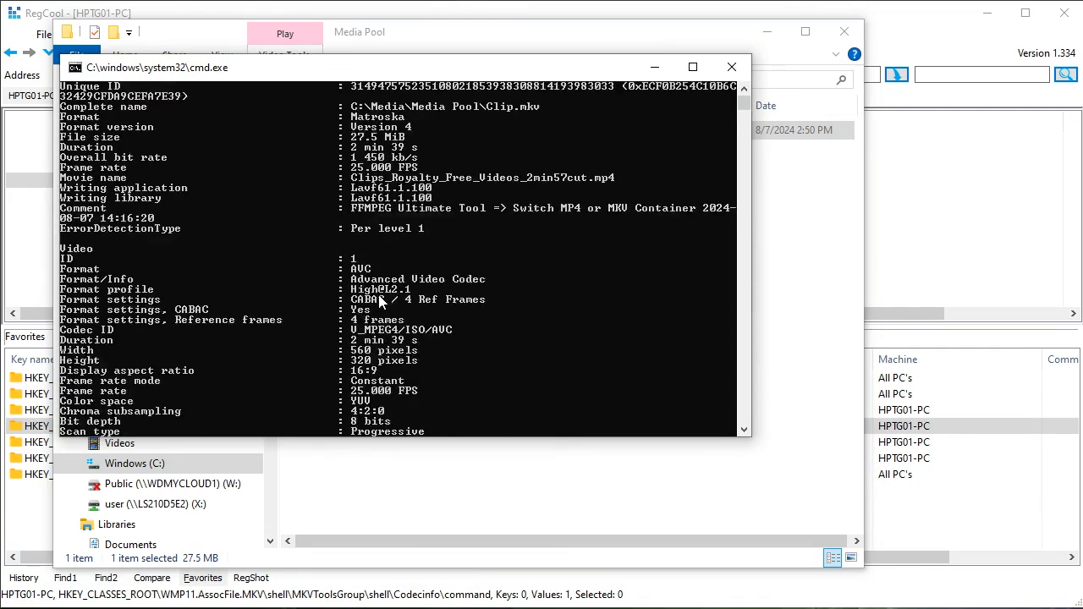
{"action": "scroll", "coordinate": [379, 303], "scroll_direction": "down", "scroll_amount": 9}
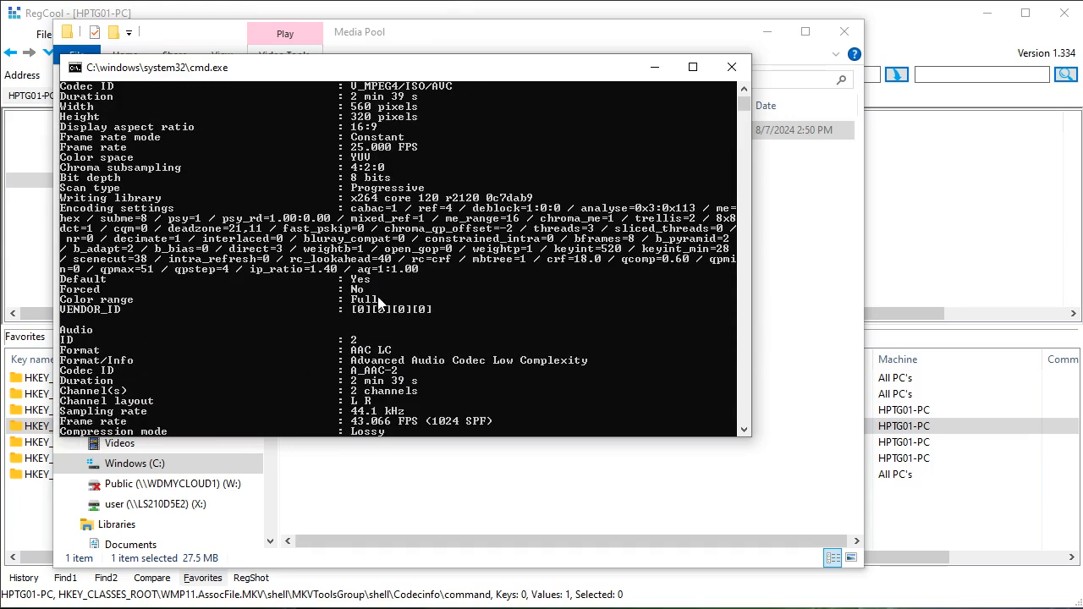
{"action": "scroll", "coordinate": [373, 306], "scroll_direction": "up", "scroll_amount": 7}
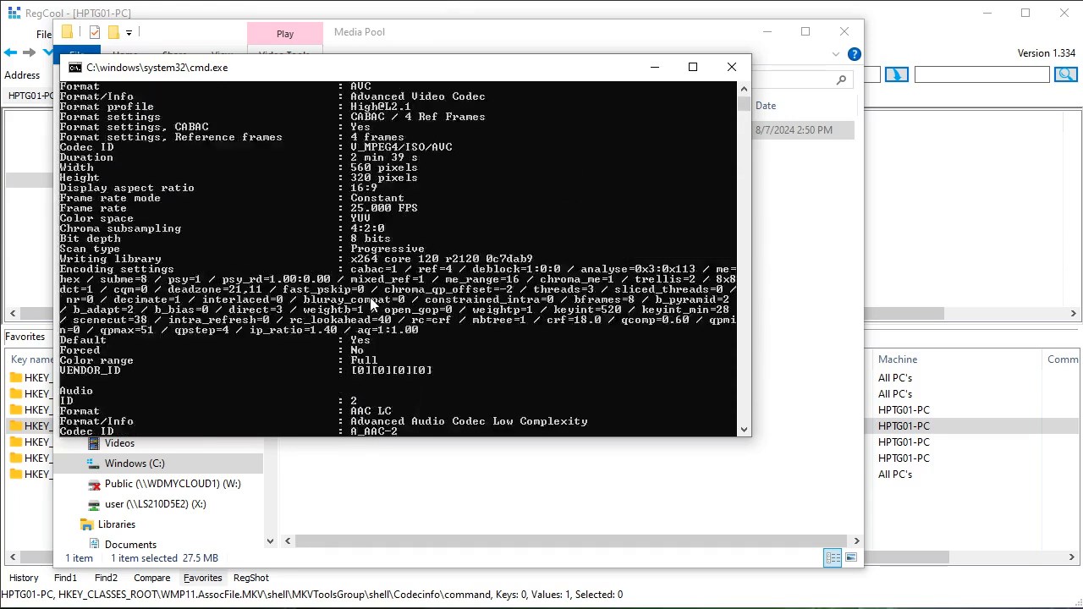
{"action": "key", "text": "Return"}
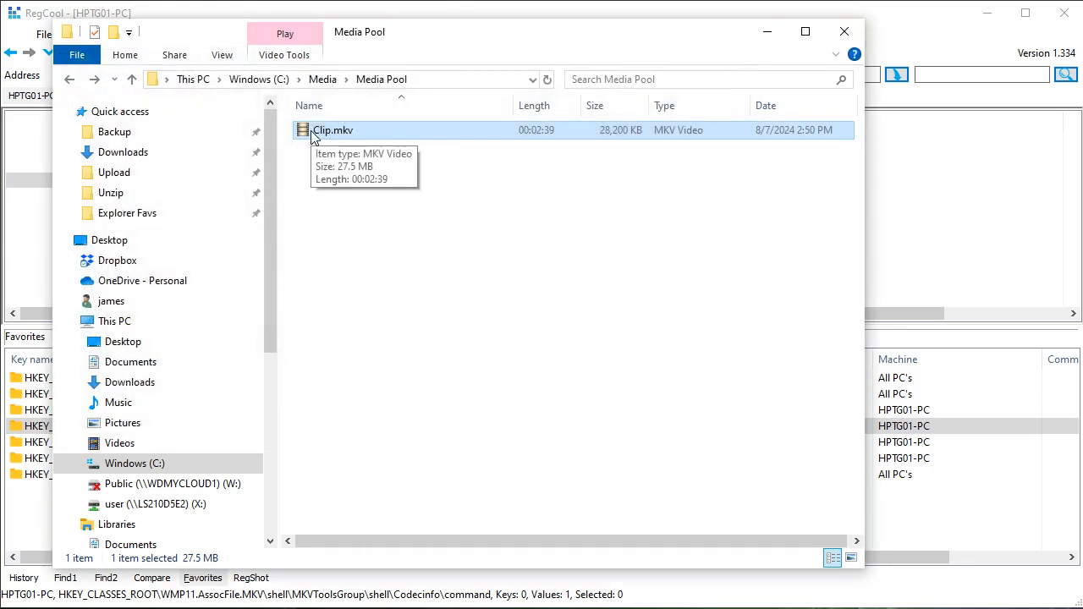
- Switch to RegCool and review the tool subkeys under the MKVToolsGroup shell key
{"action": "left_click", "coordinate": [515, 15]}
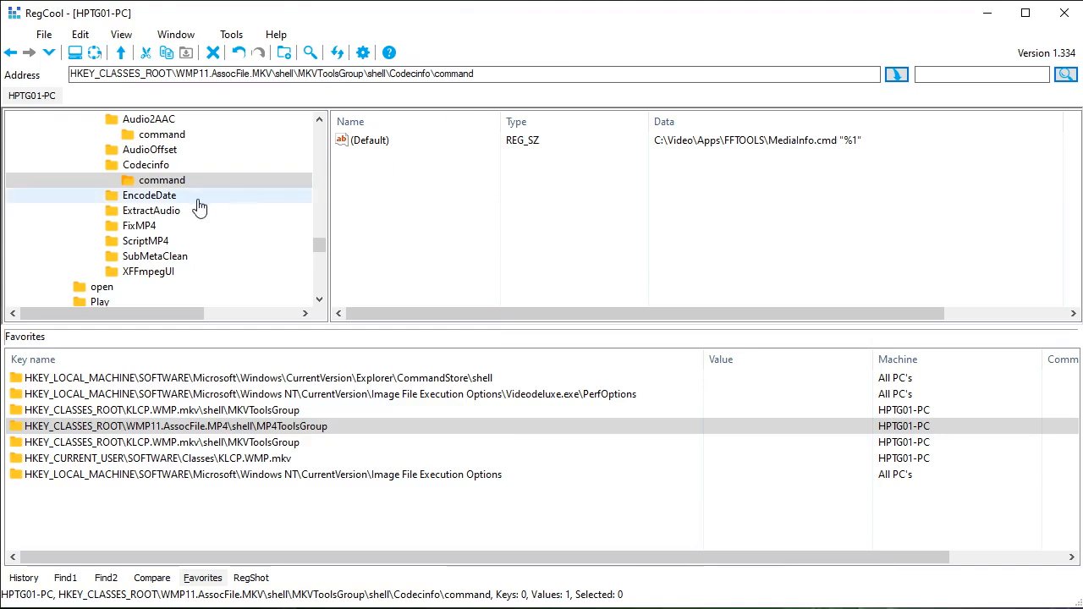
{"action": "scroll", "coordinate": [208, 274], "scroll_direction": "up", "scroll_amount": 2}
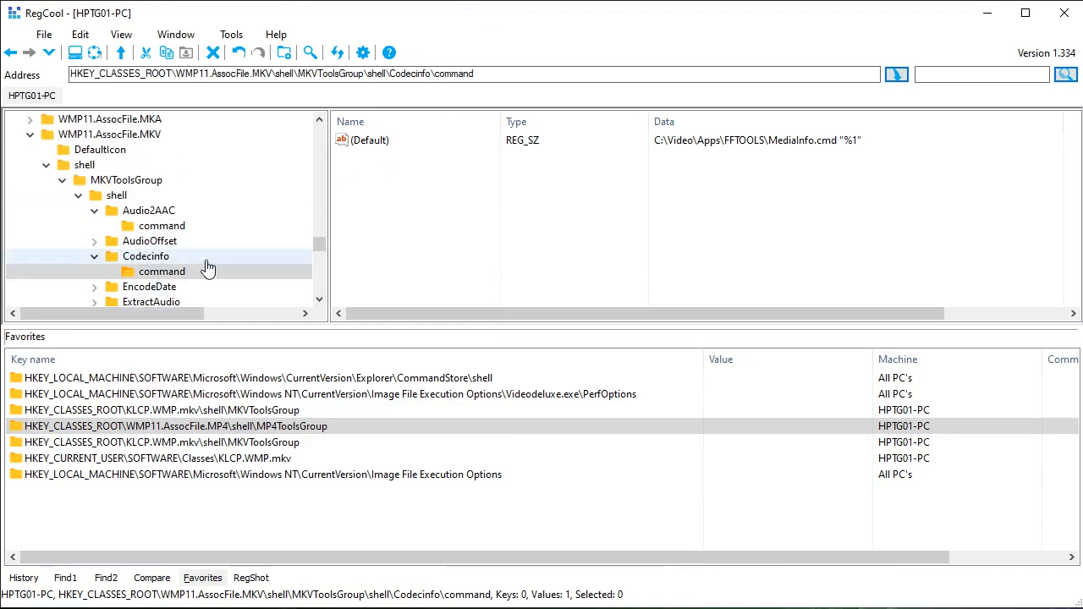
{"action": "scroll", "coordinate": [165, 242], "scroll_direction": "down", "scroll_amount": 1}
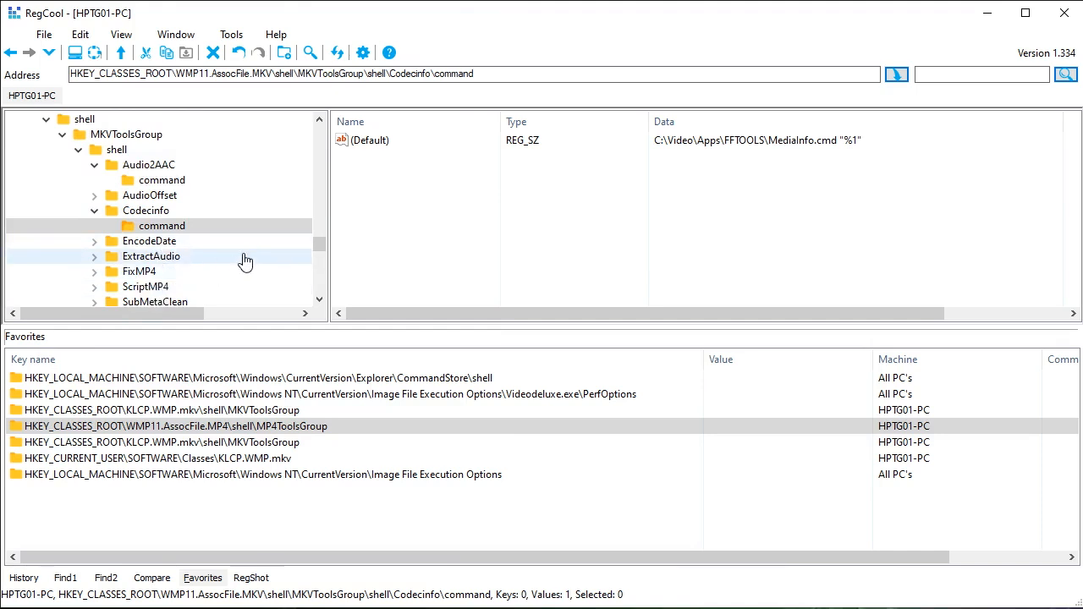
{"action": "scroll", "coordinate": [242, 259], "scroll_direction": "down", "scroll_amount": 1}
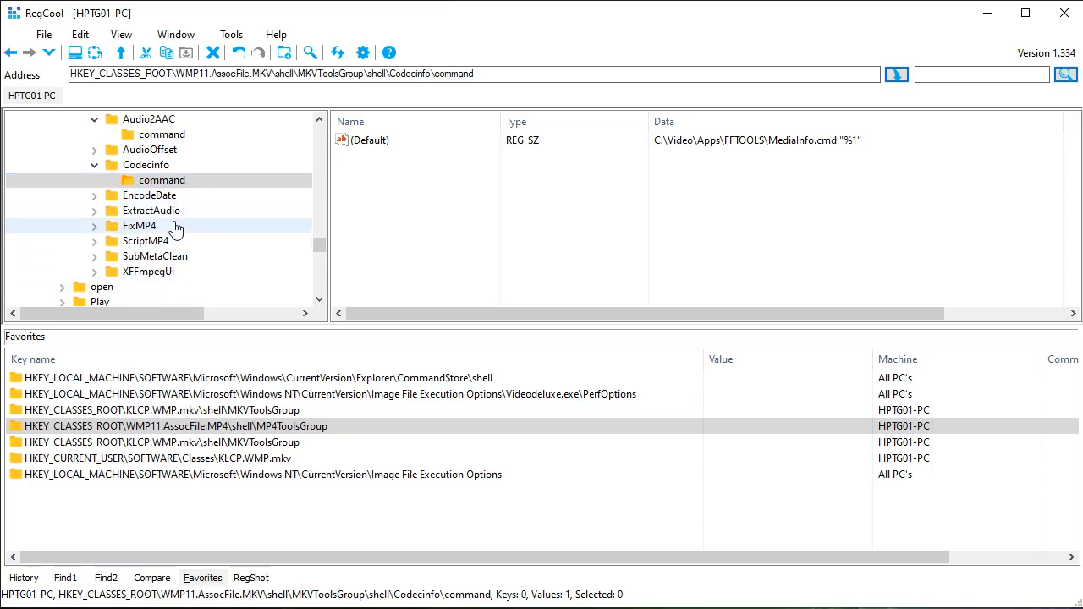
{"action": "scroll", "coordinate": [174, 230], "scroll_direction": "up", "scroll_amount": 2}
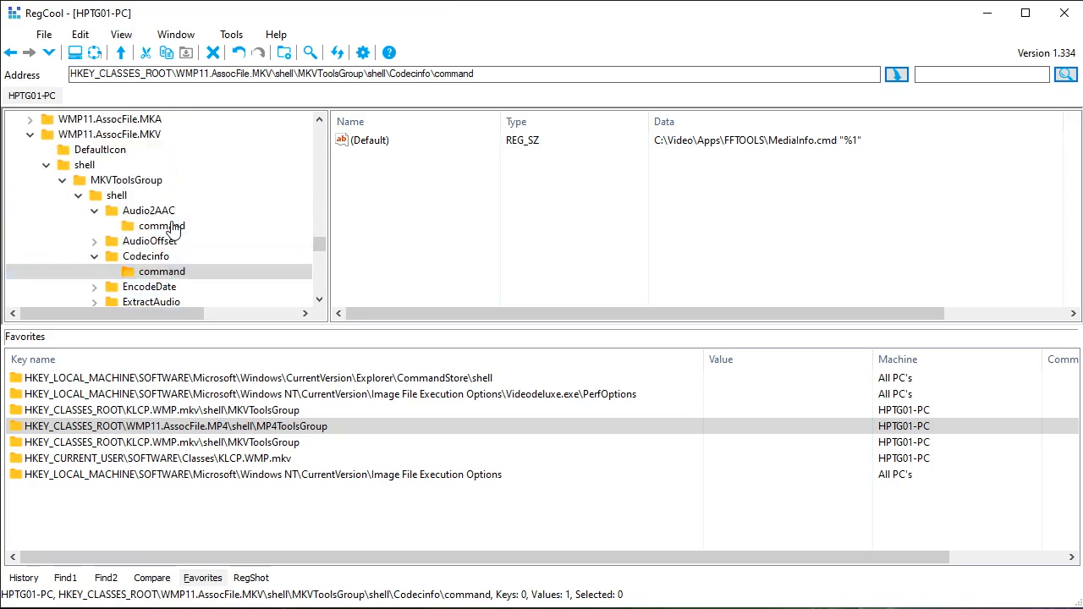
- Examine the icon, label and SubCommands values of MKVToolsGroup and its subkeys, then collapse the Audio2AAC key
{"action": "left_click", "coordinate": [123, 185]}
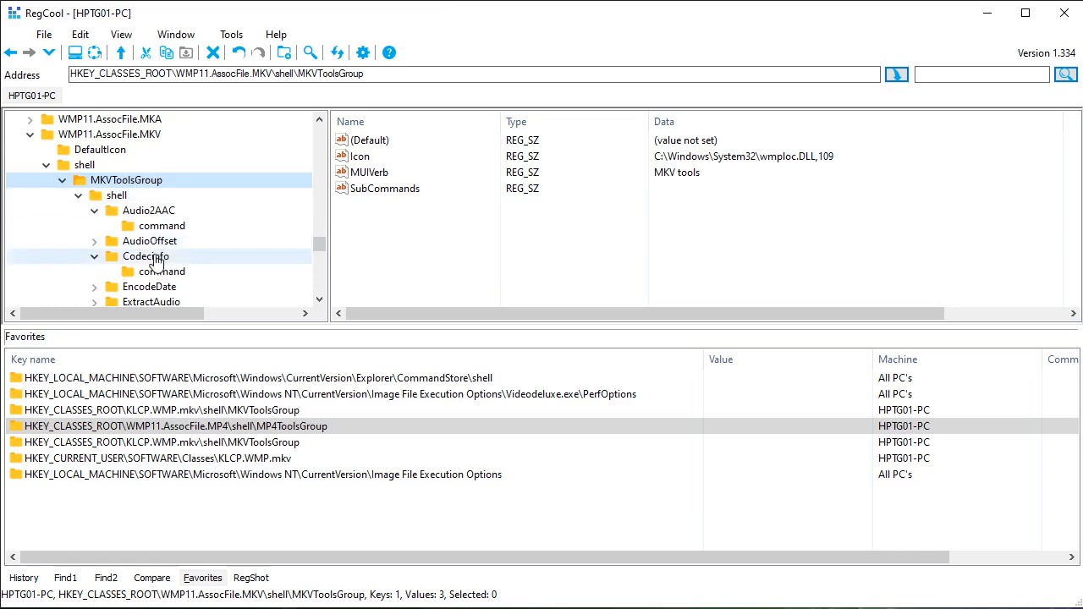
{"action": "scroll", "coordinate": [152, 264], "scroll_direction": "down", "scroll_amount": 2}
{"action": "scroll", "coordinate": [152, 244], "scroll_direction": "up", "scroll_amount": 2}
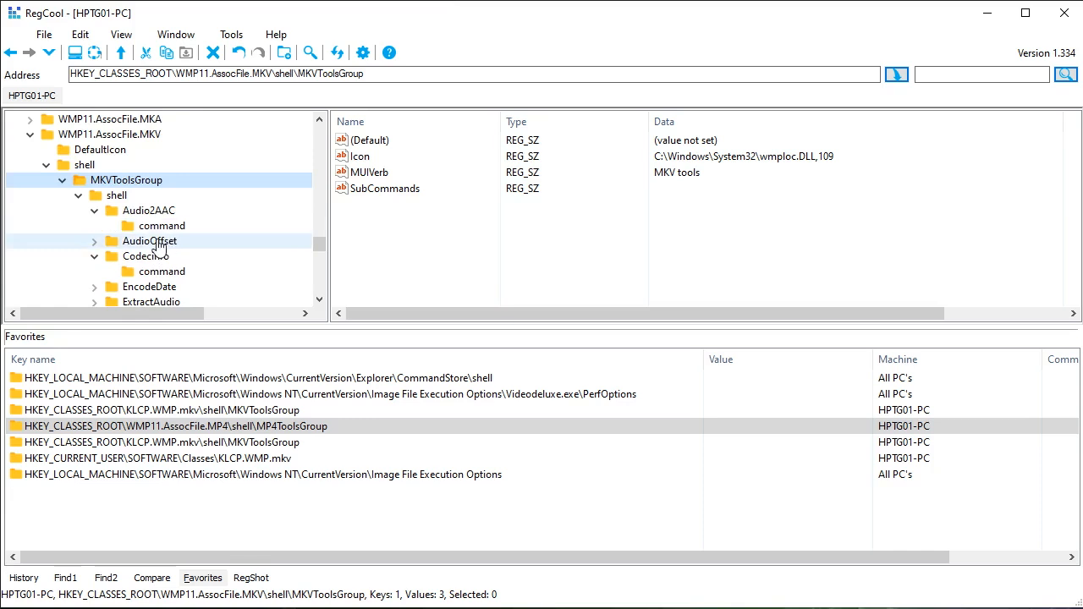
{"action": "scroll", "coordinate": [168, 258], "scroll_direction": "down", "scroll_amount": 1}
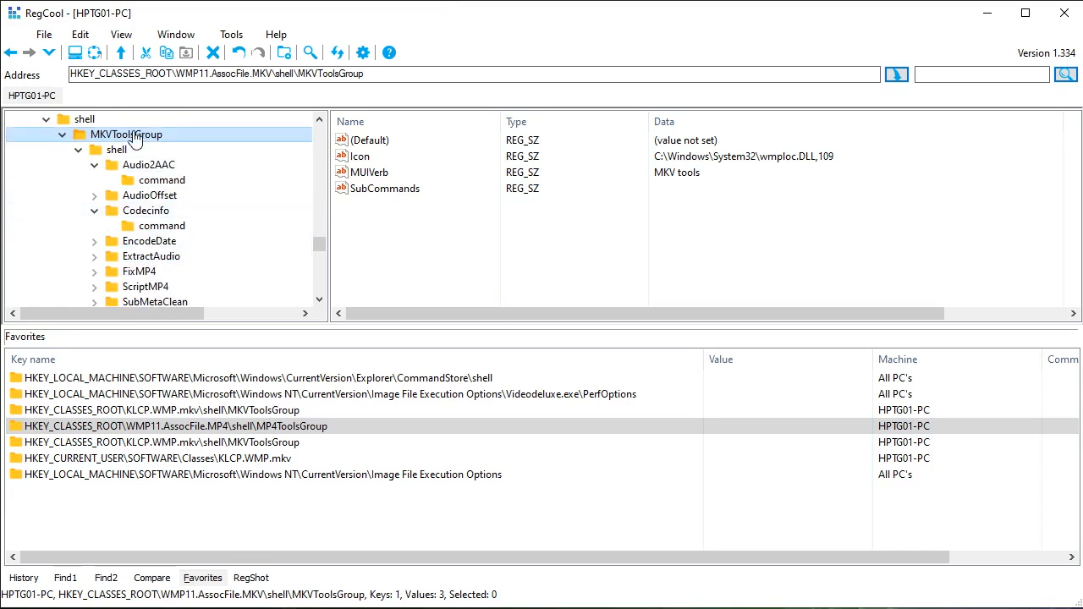
{"action": "scroll", "coordinate": [160, 283], "scroll_direction": "down", "scroll_amount": 1}
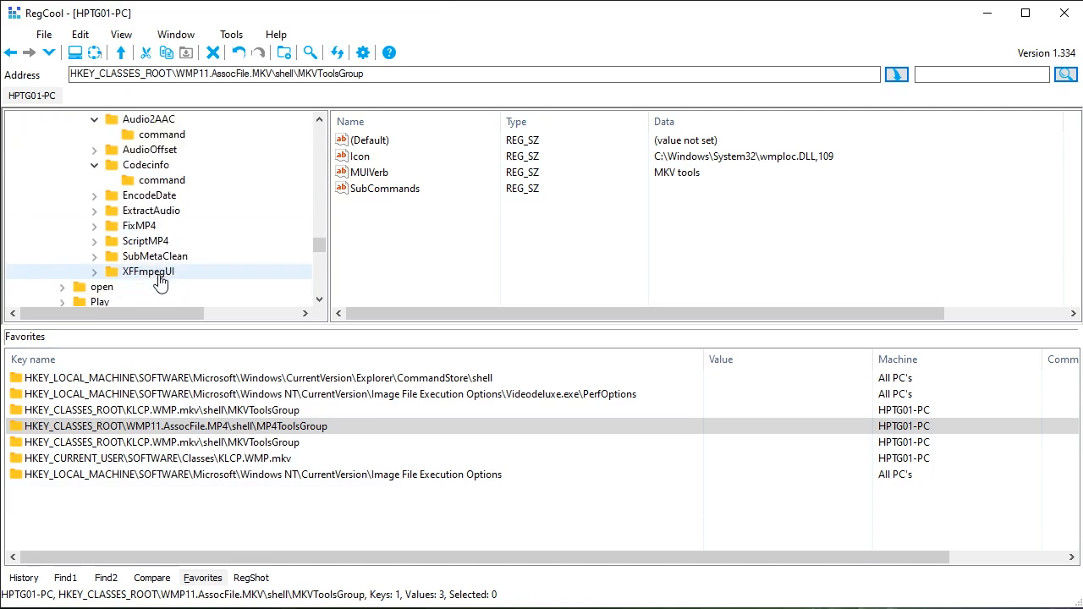
{"action": "scroll", "coordinate": [155, 249], "scroll_direction": "up", "scroll_amount": 1}
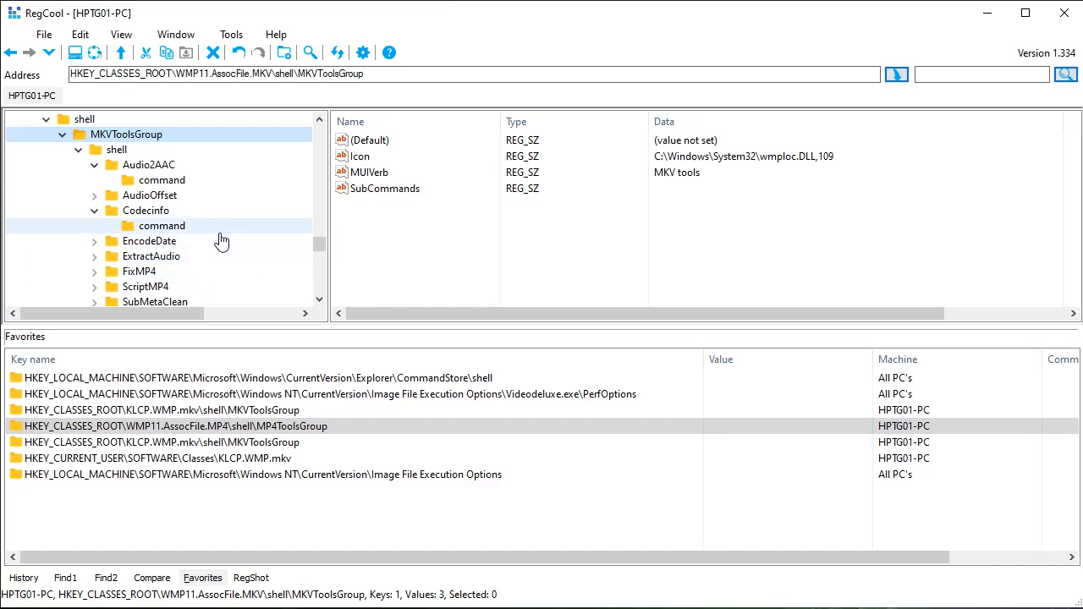
{"action": "left_click", "coordinate": [92, 170]}
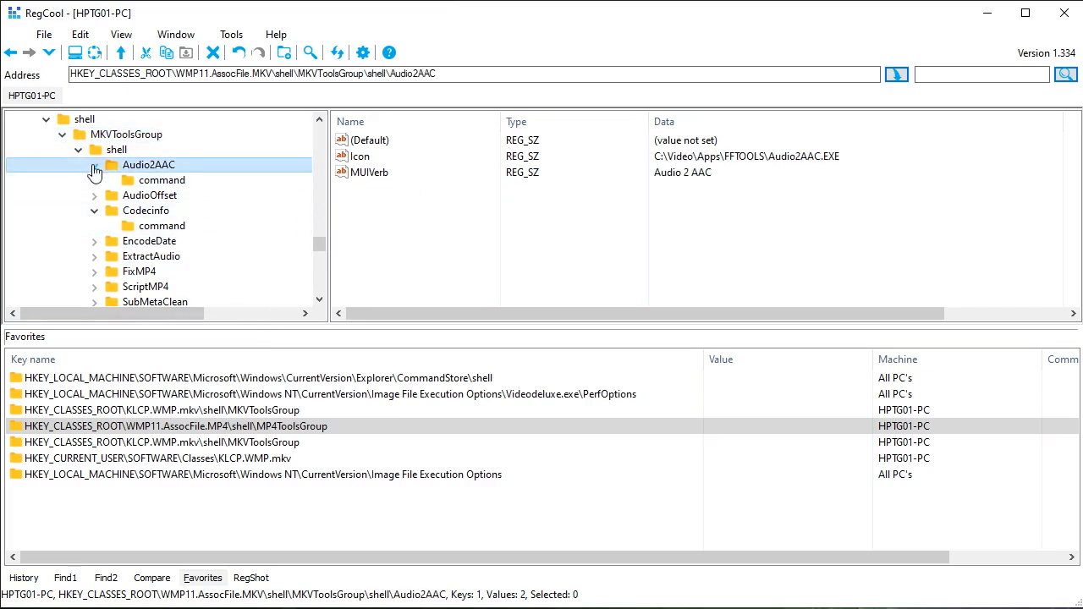
{"action": "left_click", "coordinate": [94, 169]}
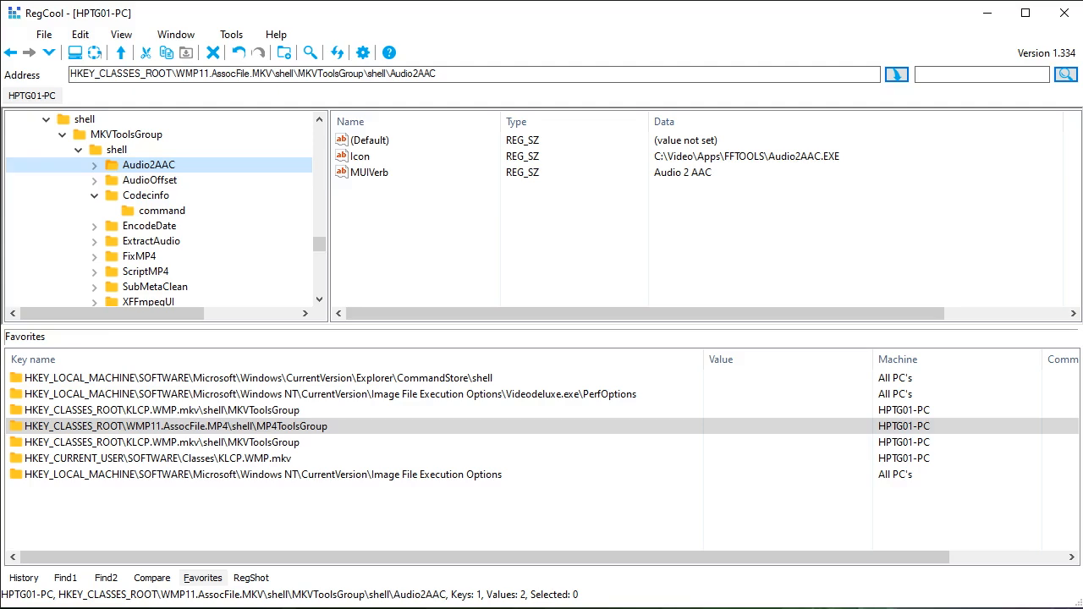
- Switch to File Explorer, launch FFmpegUI from the MKV tools on Clip.mkv and move its window over the file list
{"action": "key", "text": "alt+Tab"}
{"action": "right_click", "coordinate": [330, 125]}
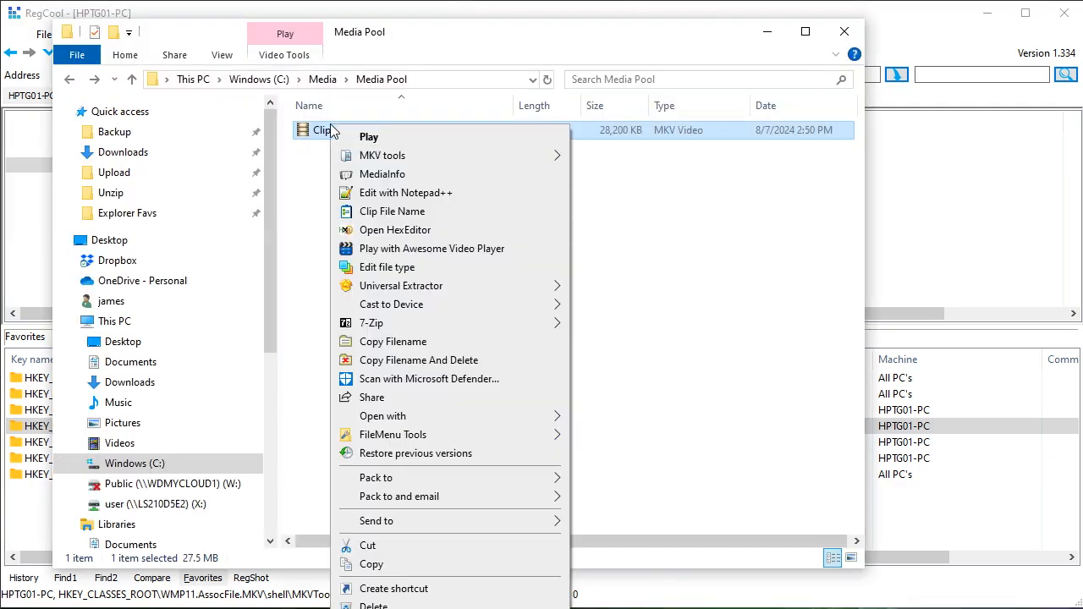
{"action": "mouse_move", "coordinate": [423, 163]}
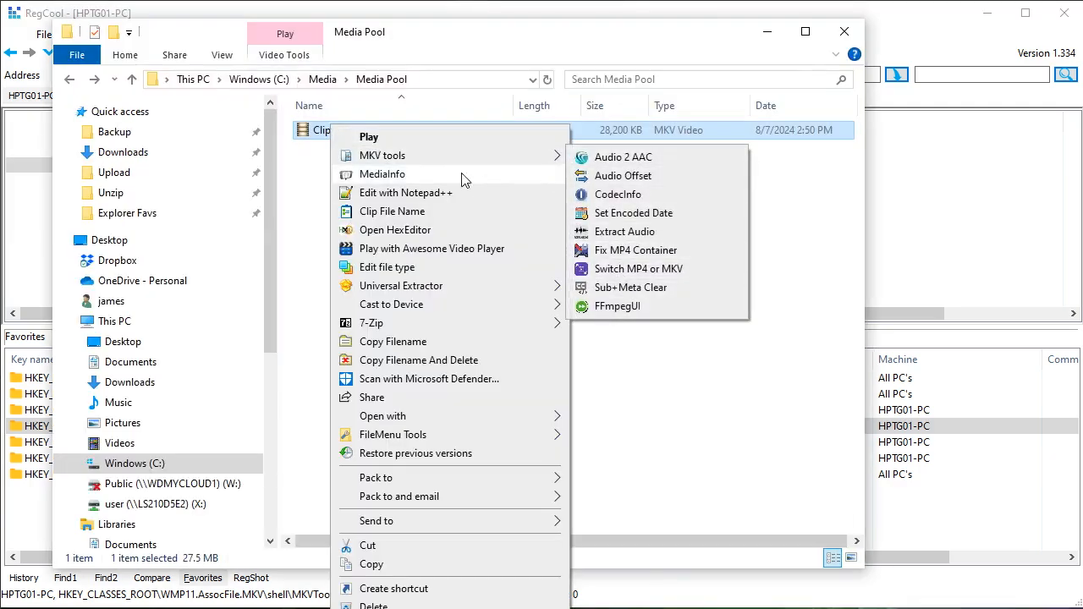
{"action": "mouse_move", "coordinate": [523, 161]}
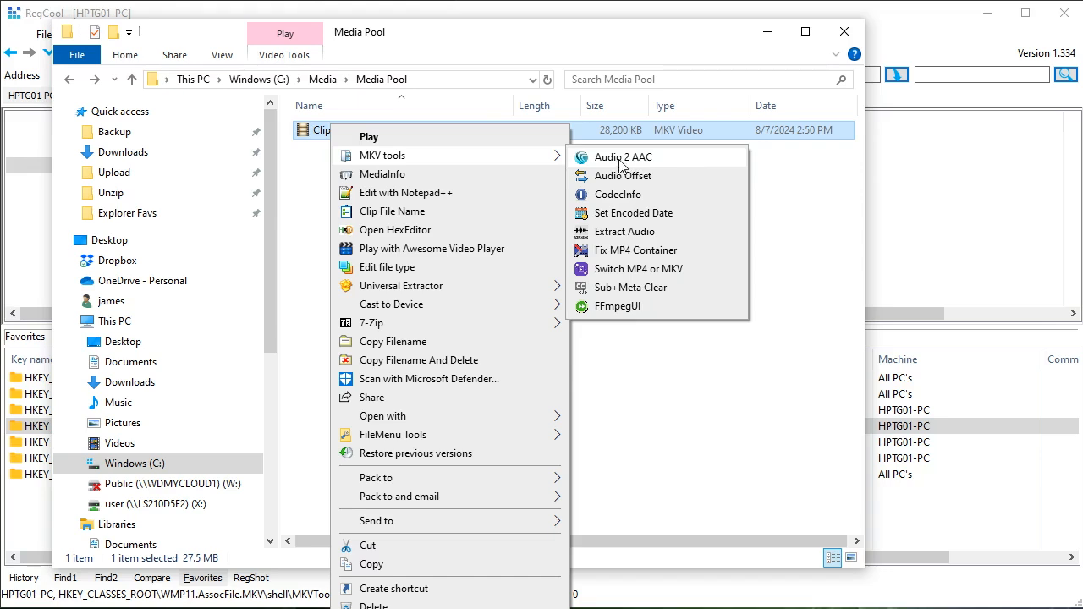
{"action": "left_click", "coordinate": [619, 308]}
{"action": "left_click_drag", "start_coordinate": [728, 323], "coordinate": [335, 169]}
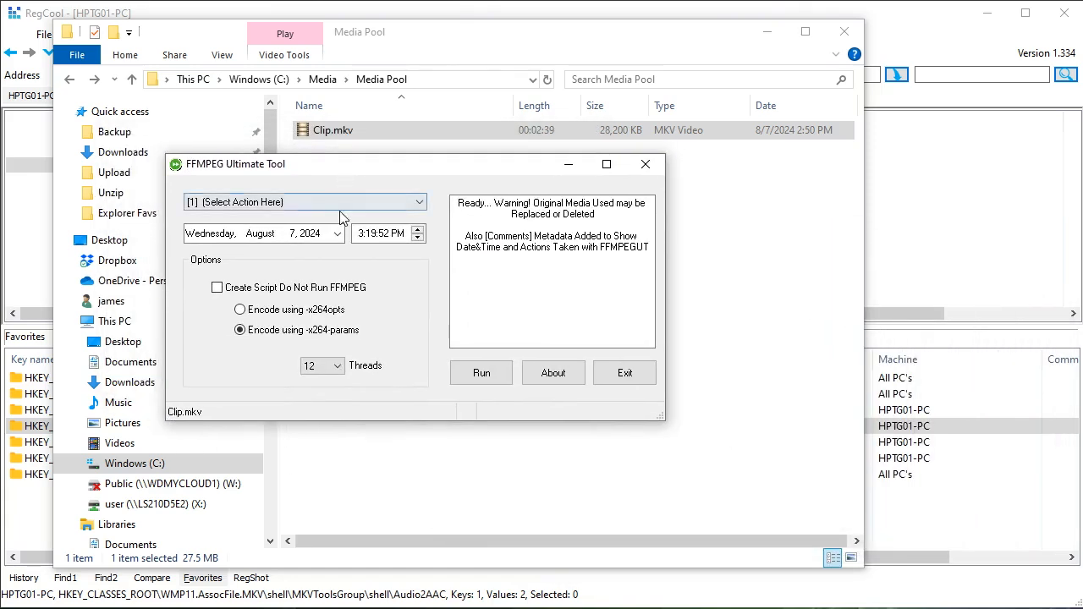
- Review the full list of actions offered in FFMPEG Ultimate Tool, then exit the tool
{"action": "left_click", "coordinate": [317, 201]}
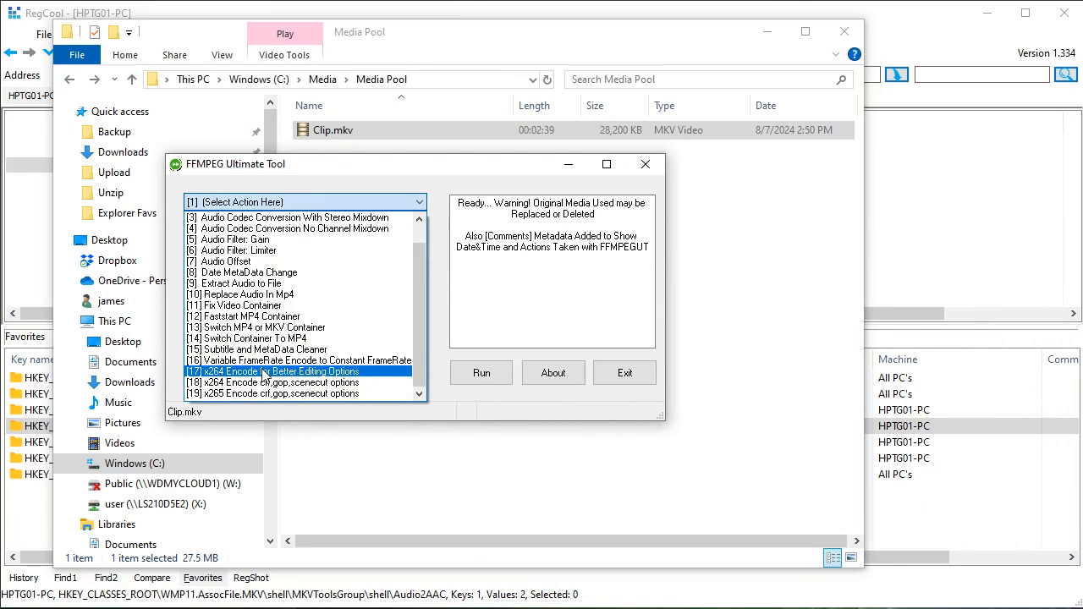
{"action": "scroll", "coordinate": [264, 377], "scroll_direction": "up", "scroll_amount": 1}
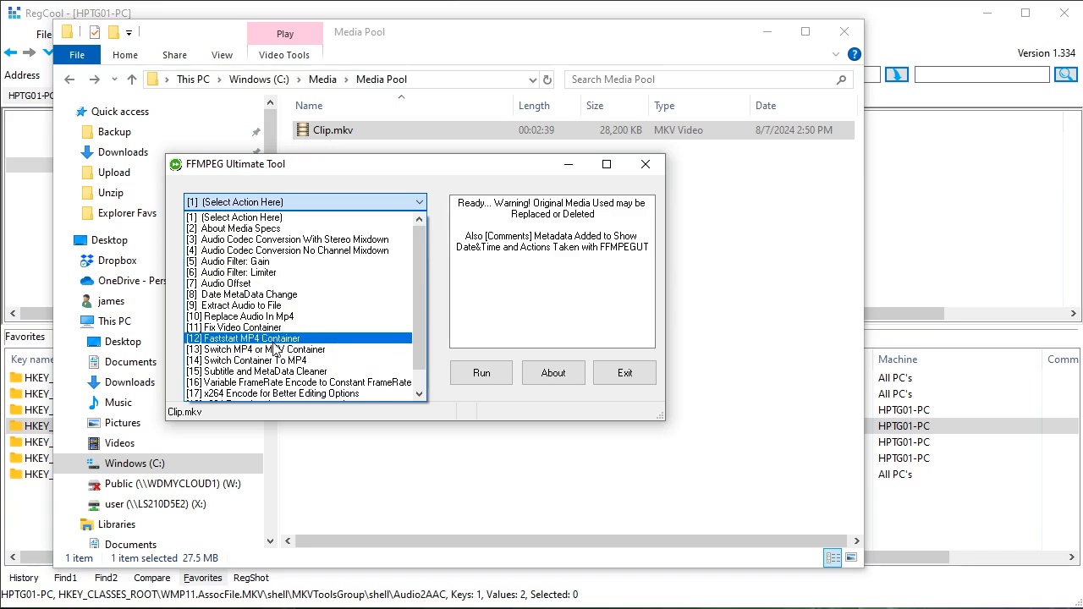
{"action": "scroll", "coordinate": [267, 356], "scroll_direction": "down", "scroll_amount": 1}
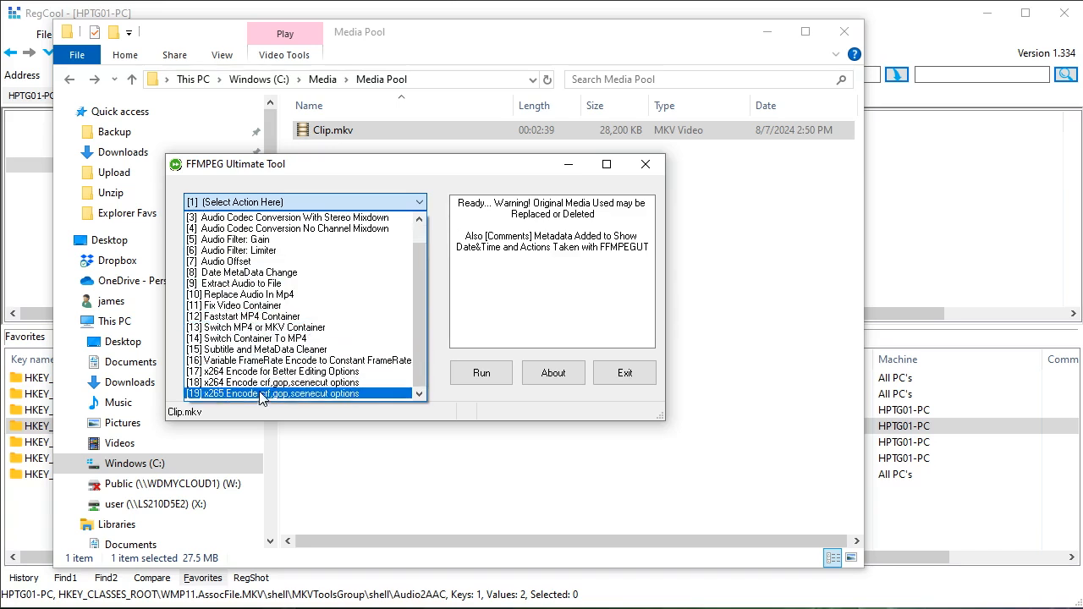
{"action": "scroll", "coordinate": [258, 309], "scroll_direction": "up", "scroll_amount": 1}
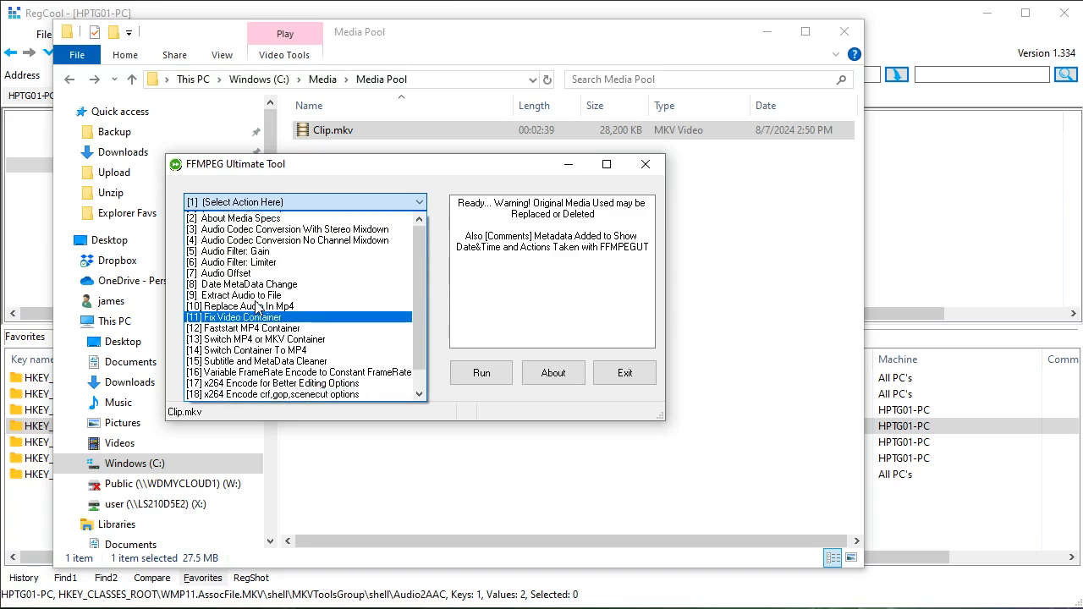
{"action": "scroll", "coordinate": [258, 308], "scroll_direction": "up", "scroll_amount": 1}
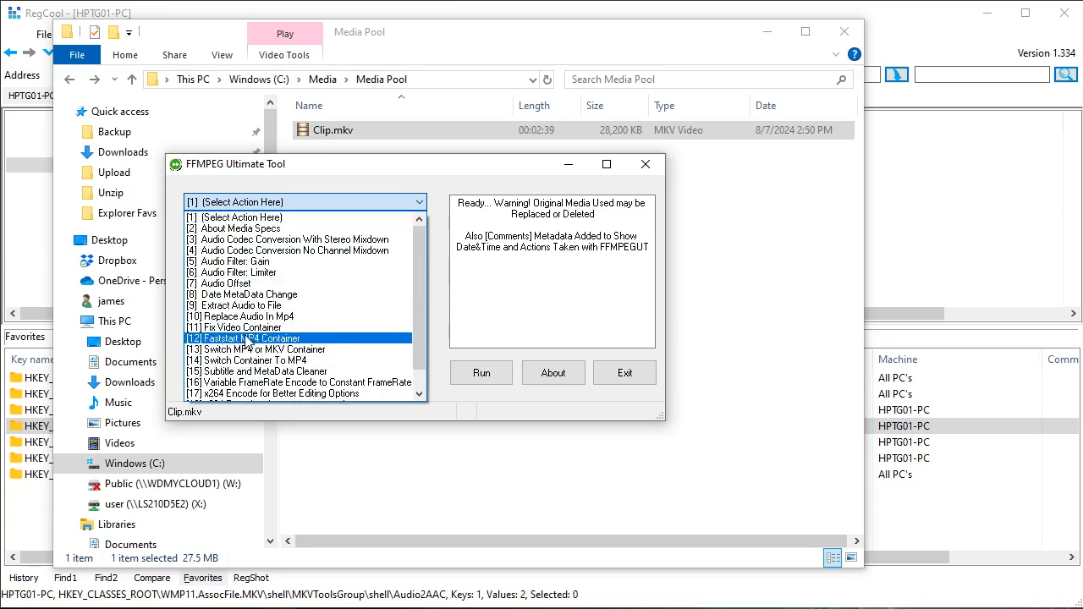
{"action": "left_click", "coordinate": [623, 371]}
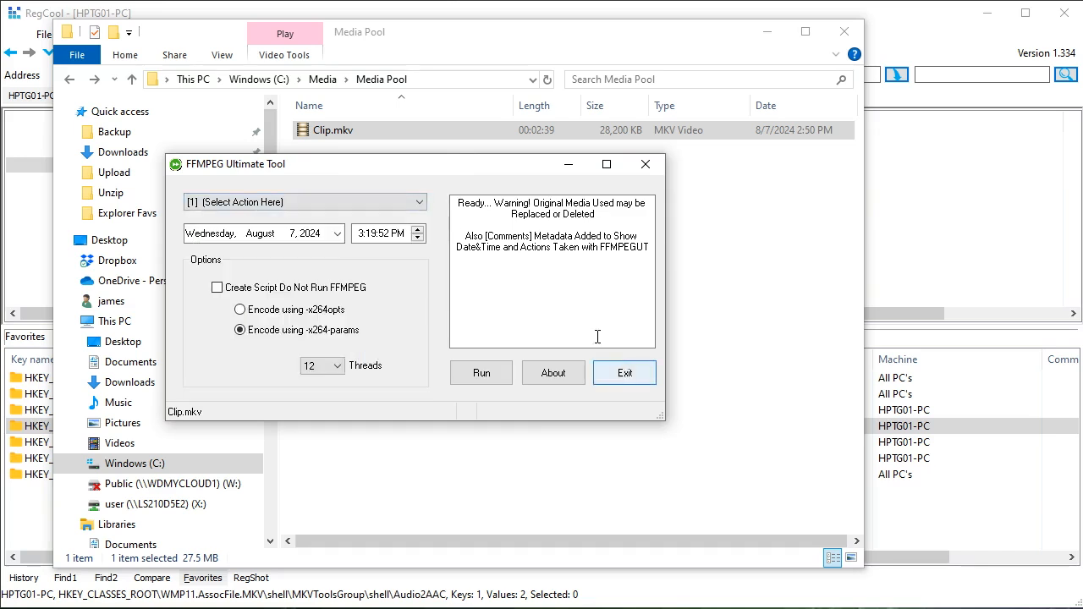
{"action": "left_click", "coordinate": [609, 380]}
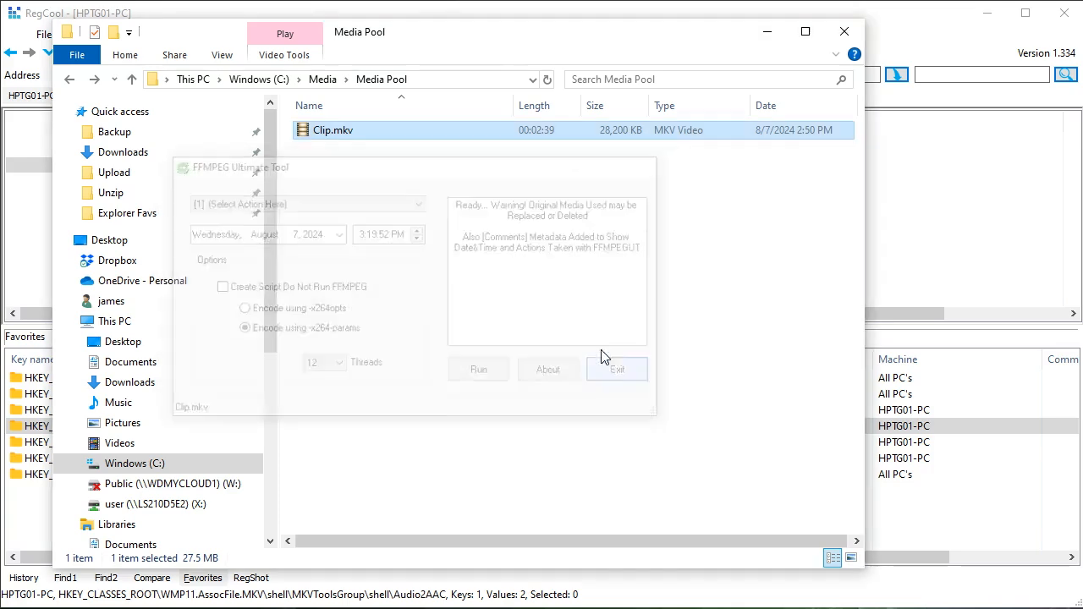
{"action": "left_click", "coordinate": [454, 15]}
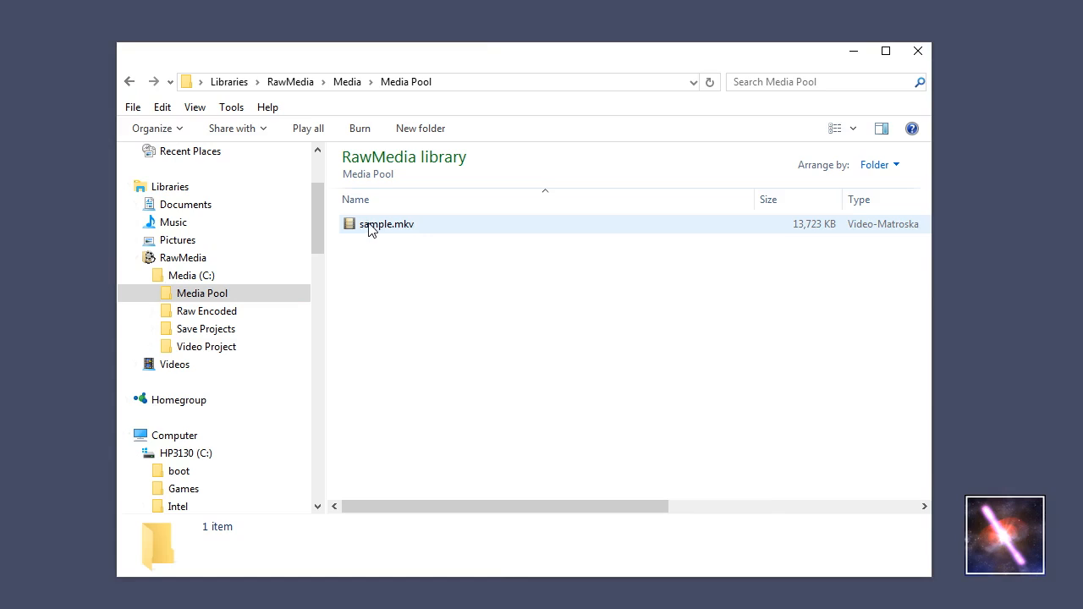
- Inspect the MKV Tools context menu entries for sample.mkv in the Media Pool folder, then dismiss the menu
{"action": "right_click", "coordinate": [370, 230]}
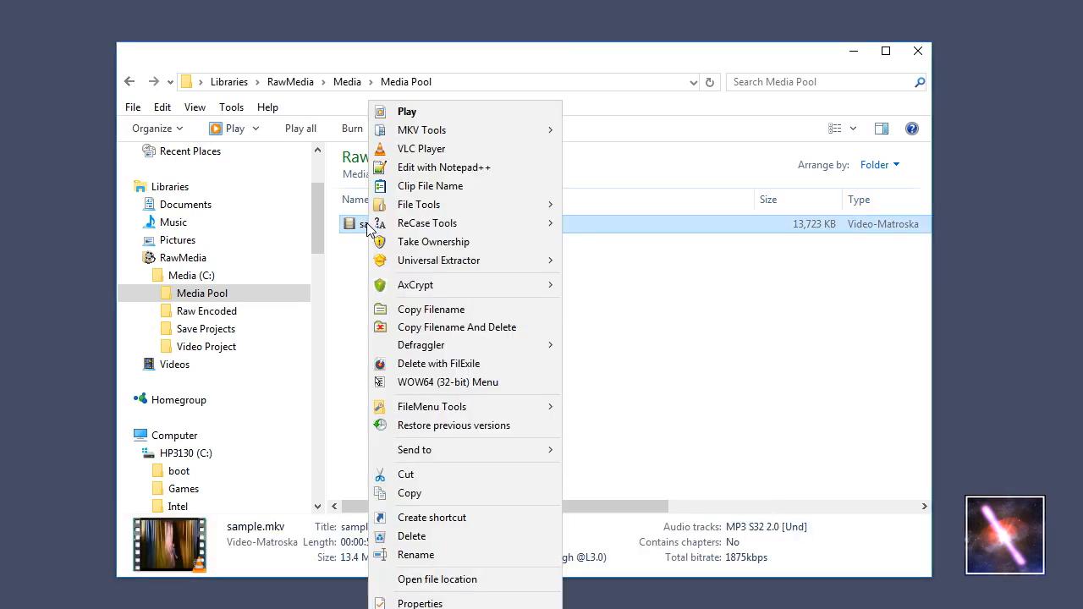
{"action": "mouse_move", "coordinate": [422, 135]}
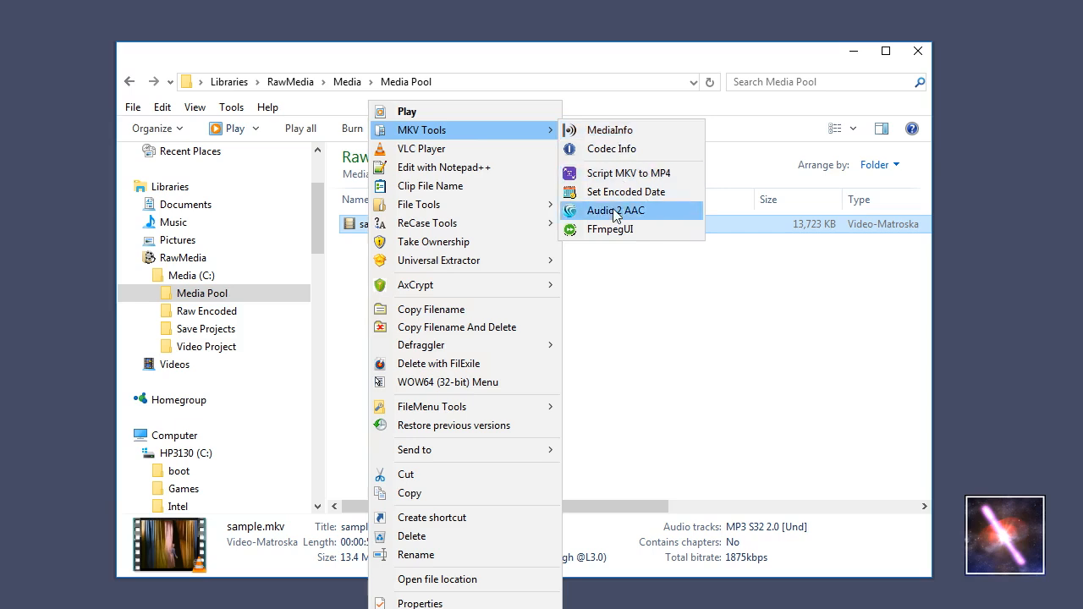
{"action": "left_click", "coordinate": [598, 338]}
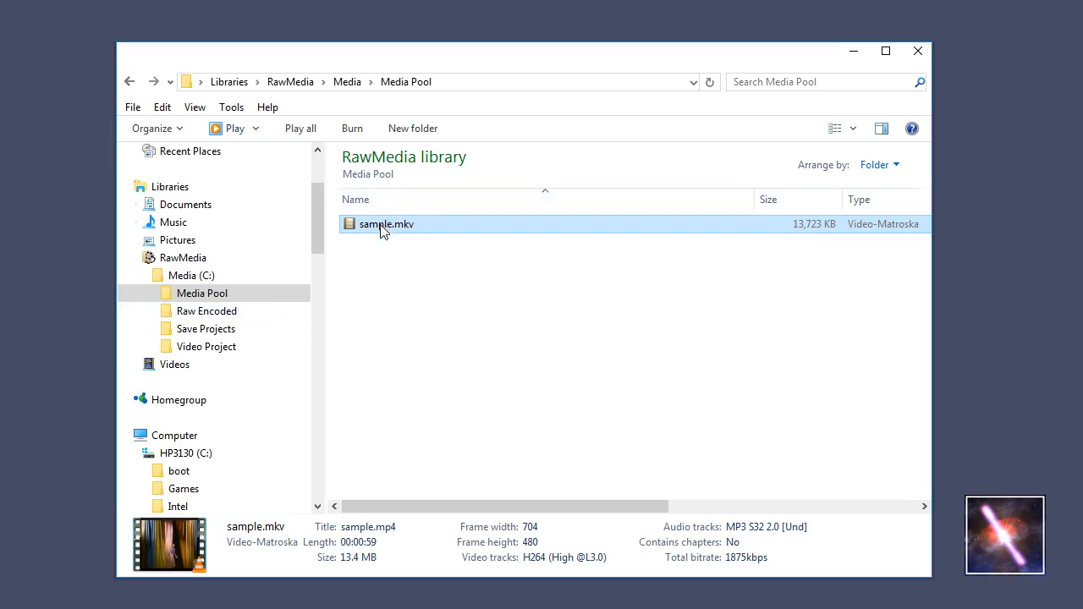
{"action": "mouse_move", "coordinate": [375, 237]}
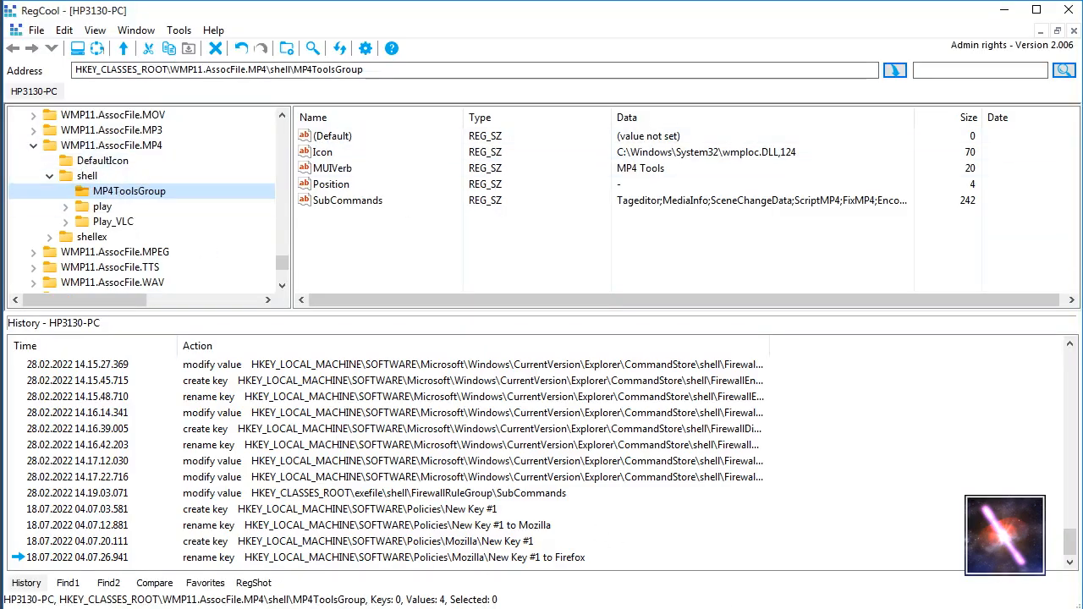
- Switch to the Types utility, filter the file types by "mkv" and open the properties of the mkv type
{"action": "key", "text": "alt+Tab"}
{"action": "left_click", "coordinate": [686, 166]}
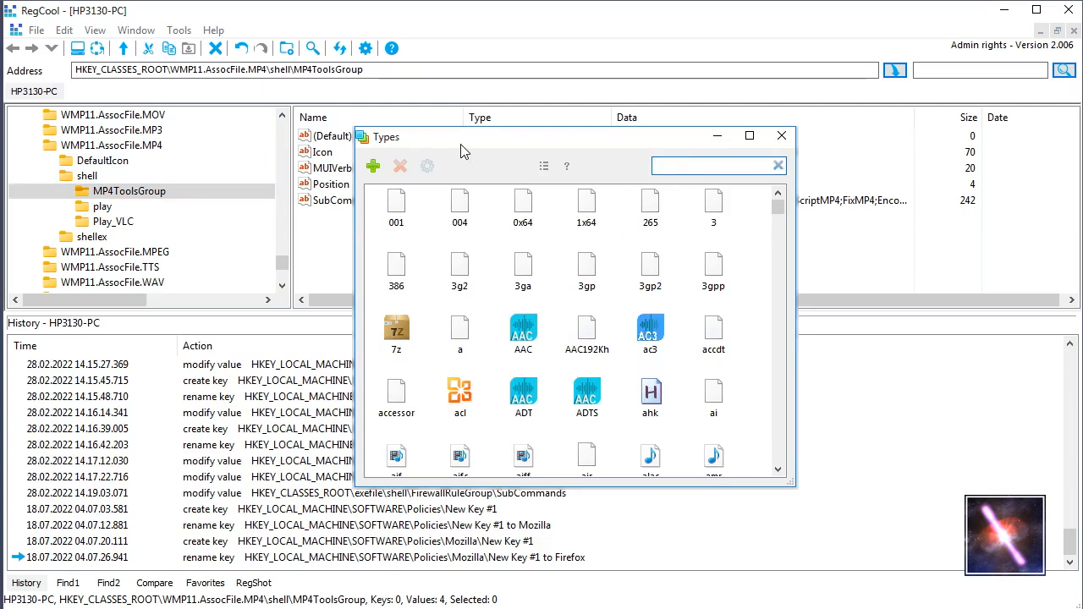
{"action": "type", "text": "mkv"}
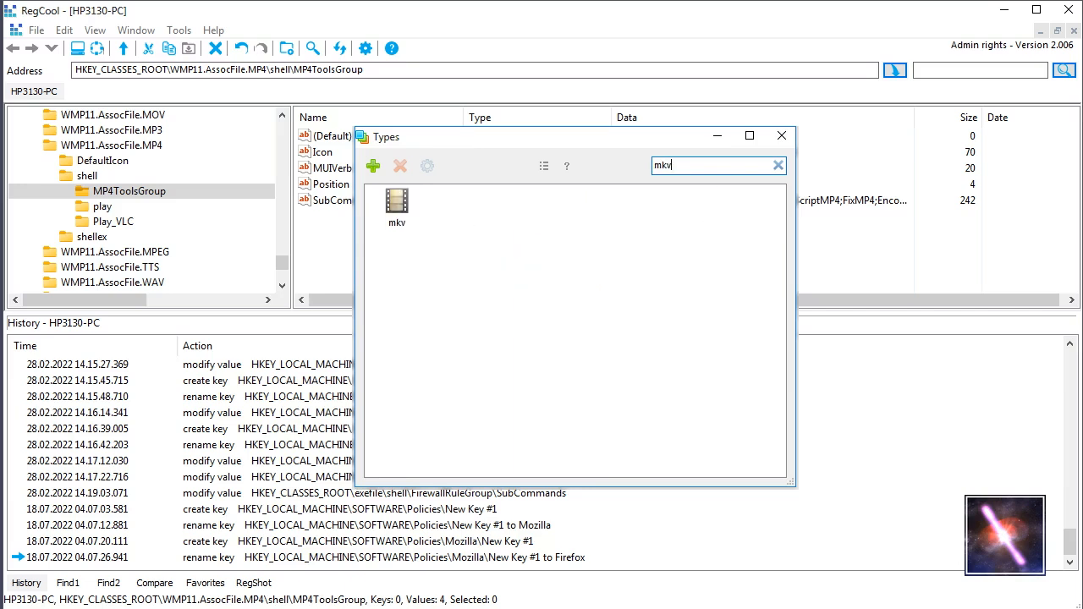
{"action": "right_click", "coordinate": [395, 203]}
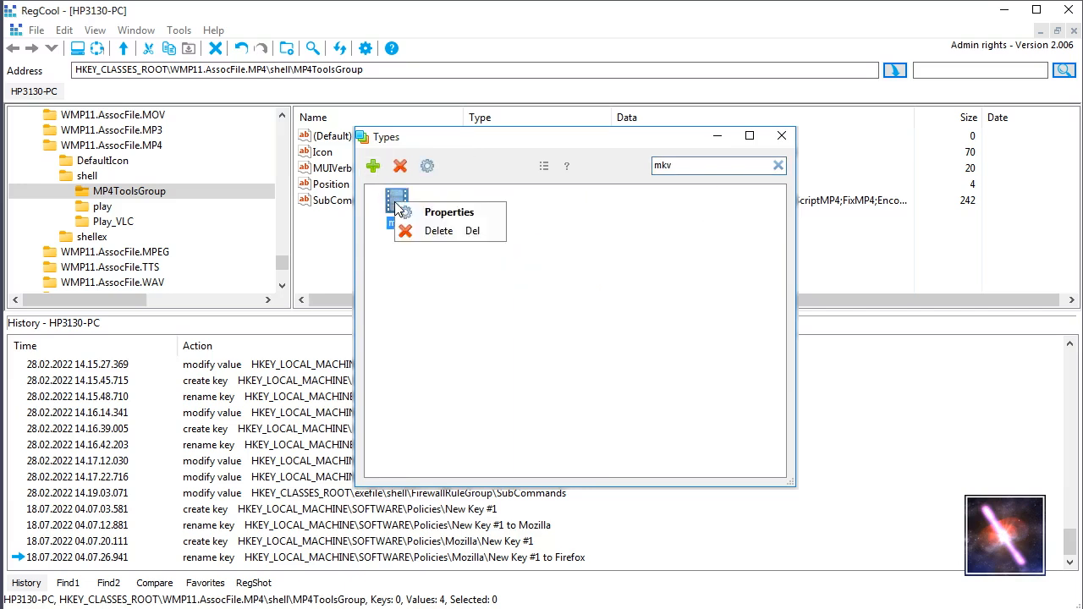
{"action": "left_click", "coordinate": [456, 220]}
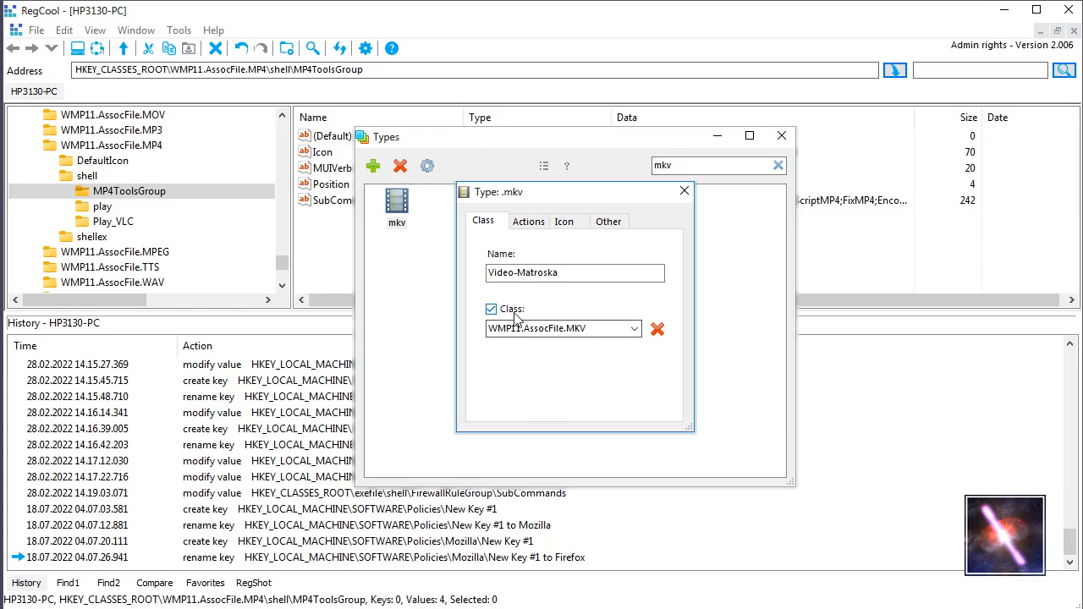
- Check the class name assigned to the .mkv type, then close its properties and the Types utility
{"action": "double_click", "coordinate": [517, 335]}
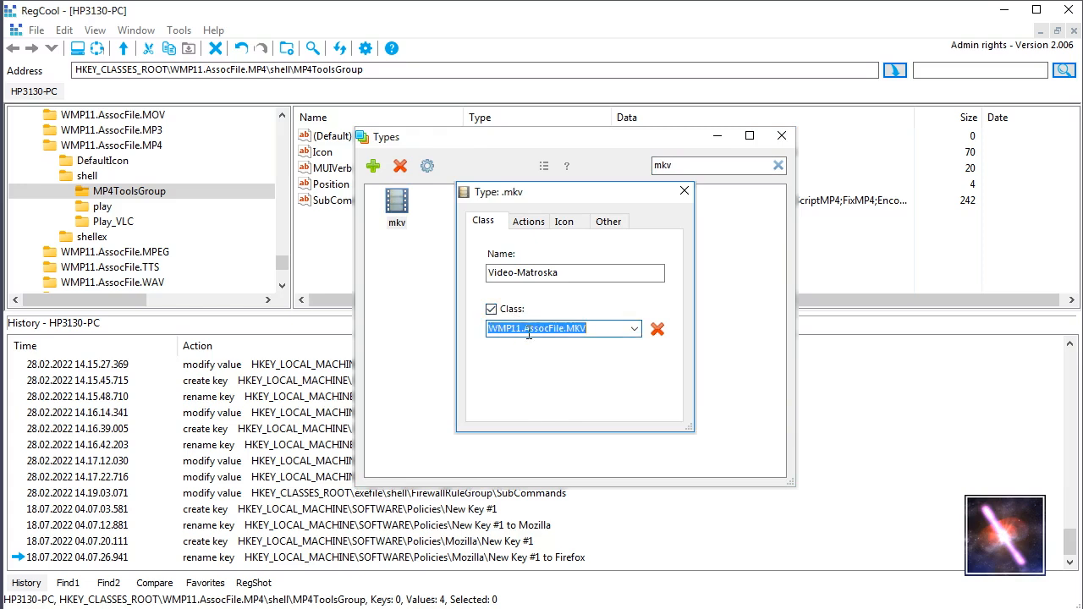
{"action": "left_click", "coordinate": [608, 330]}
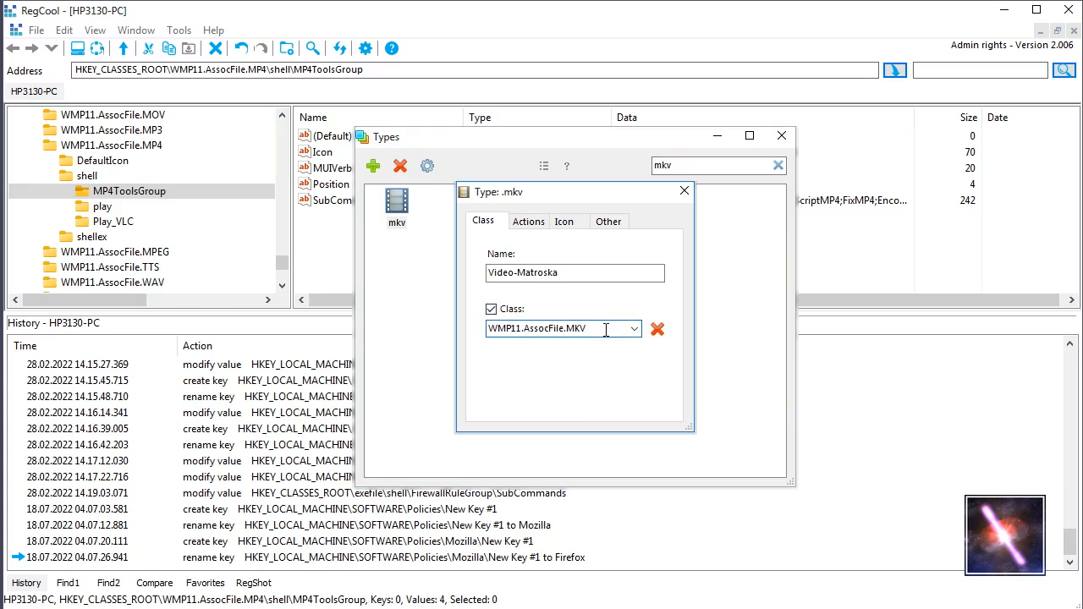
{"action": "left_click", "coordinate": [684, 191]}
{"action": "left_click", "coordinate": [780, 136]}
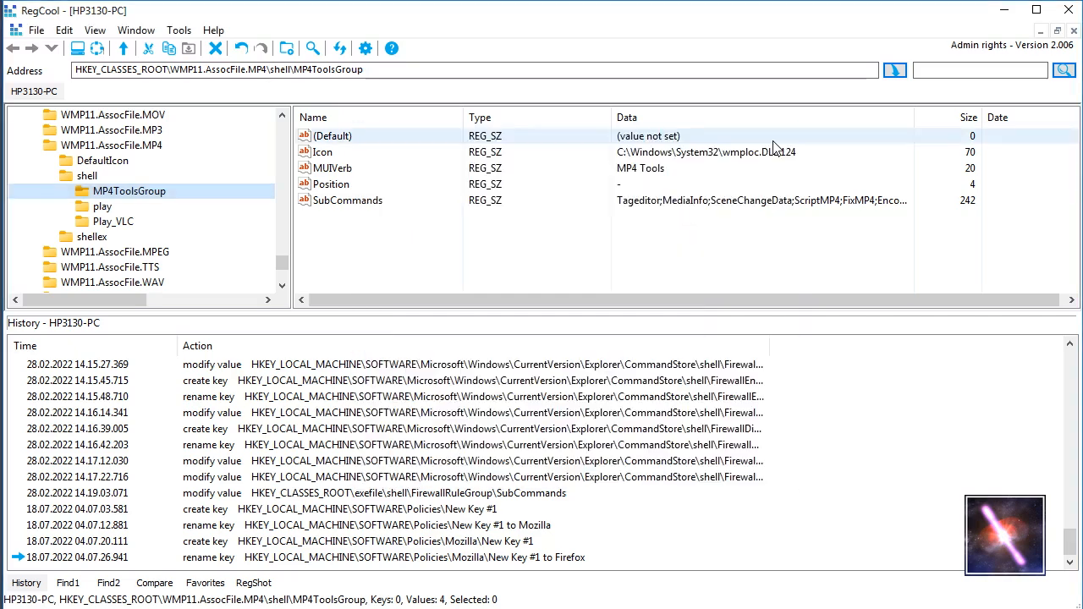
- Inspect the WMP11.AssocFile.MP4 key, the actions available on its shell subkey, and the MP4ToolsGroup values
{"action": "left_click", "coordinate": [108, 147]}
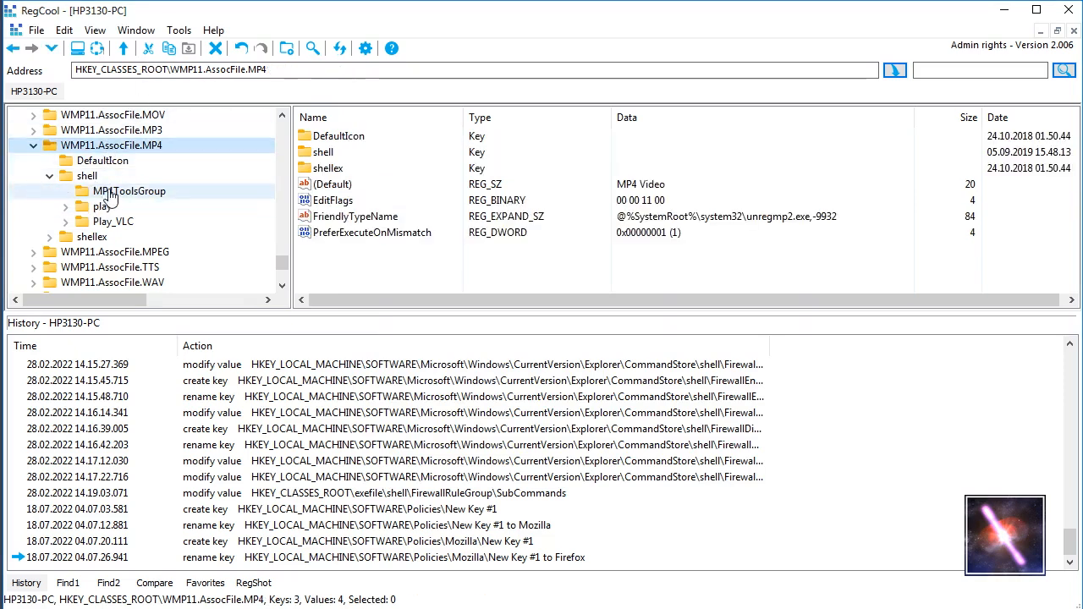
{"action": "left_click", "coordinate": [88, 177]}
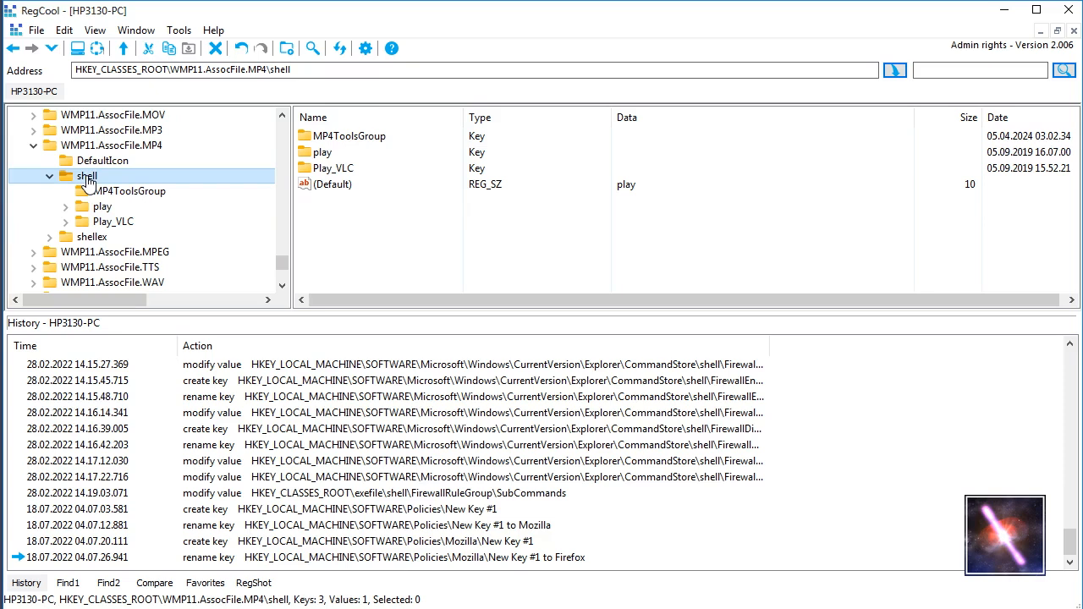
{"action": "right_click", "coordinate": [90, 180]}
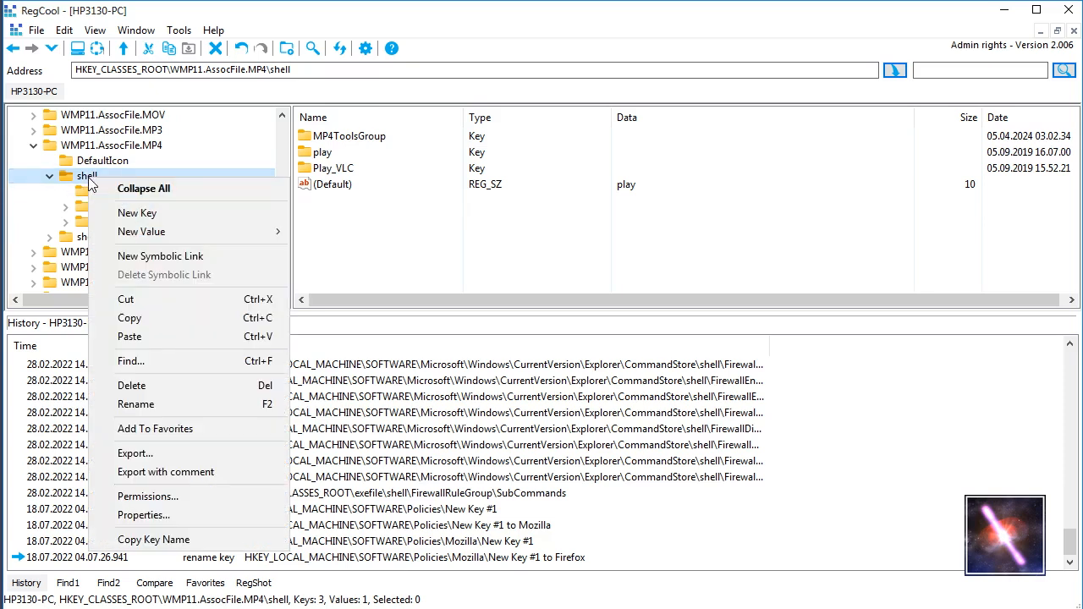
{"action": "left_click", "coordinate": [508, 12]}
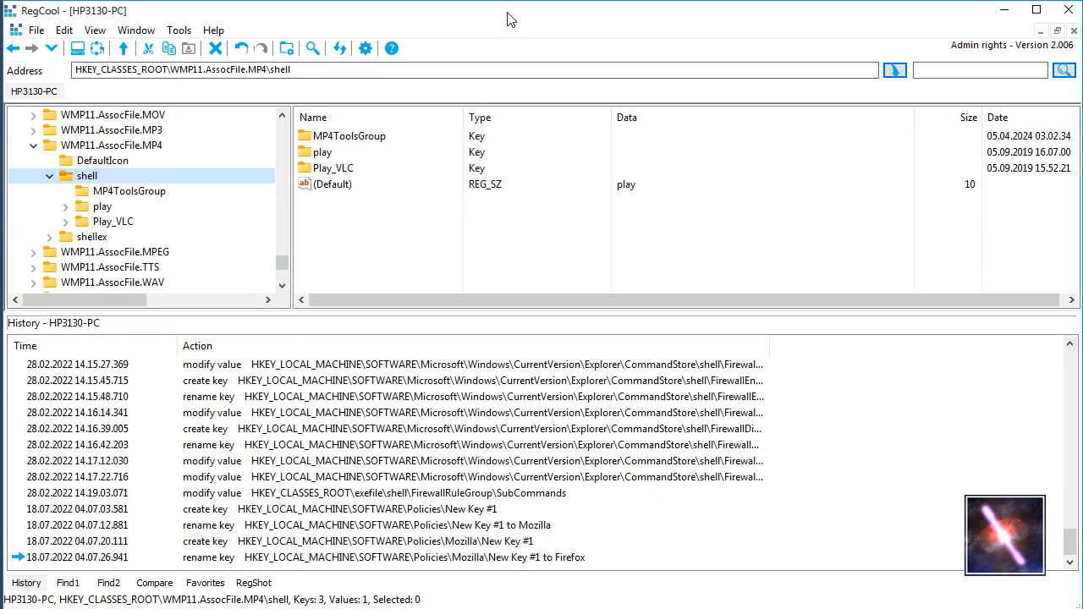
{"action": "left_click", "coordinate": [100, 195]}
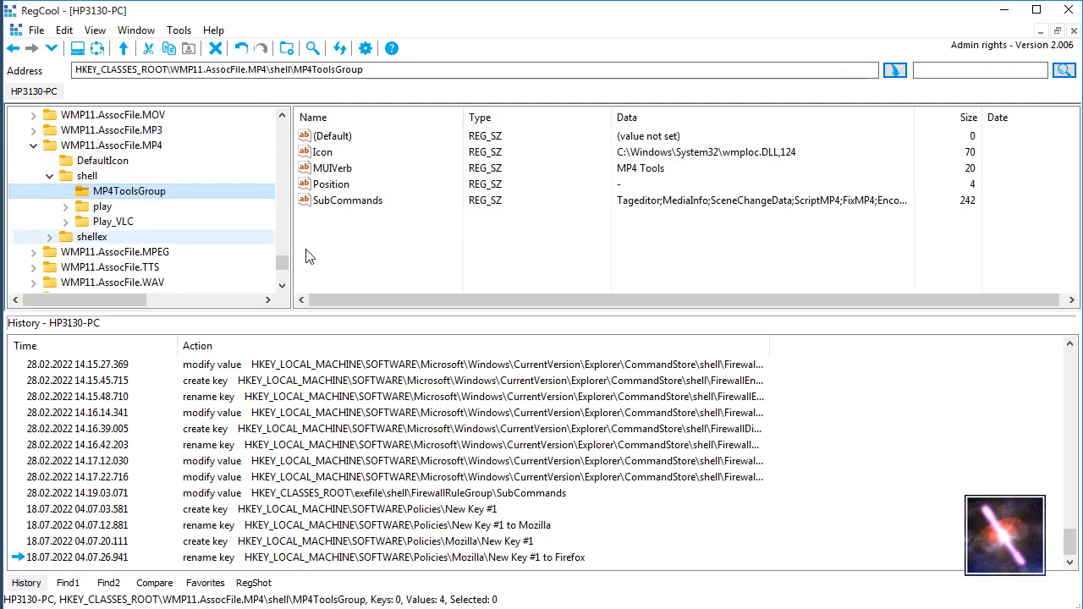
- Locate WMP11.AssocFile.MKV in the registry tree, expand its shell subkey and open the MKVToolsGroup key
{"action": "left_click", "coordinate": [282, 117]}
{"action": "left_click", "coordinate": [282, 117]}
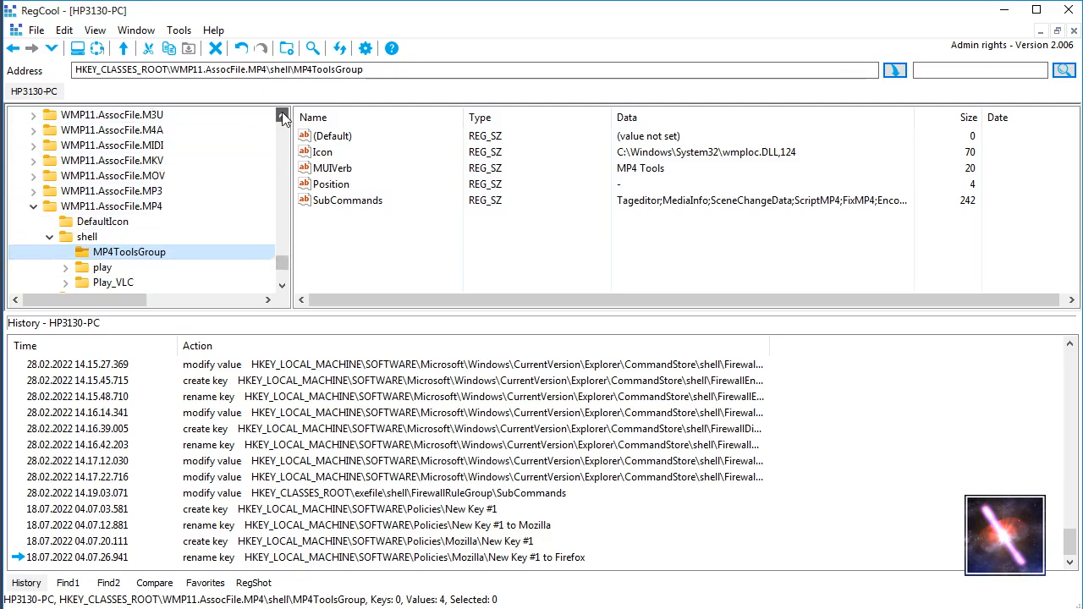
{"action": "left_click", "coordinate": [285, 284]}
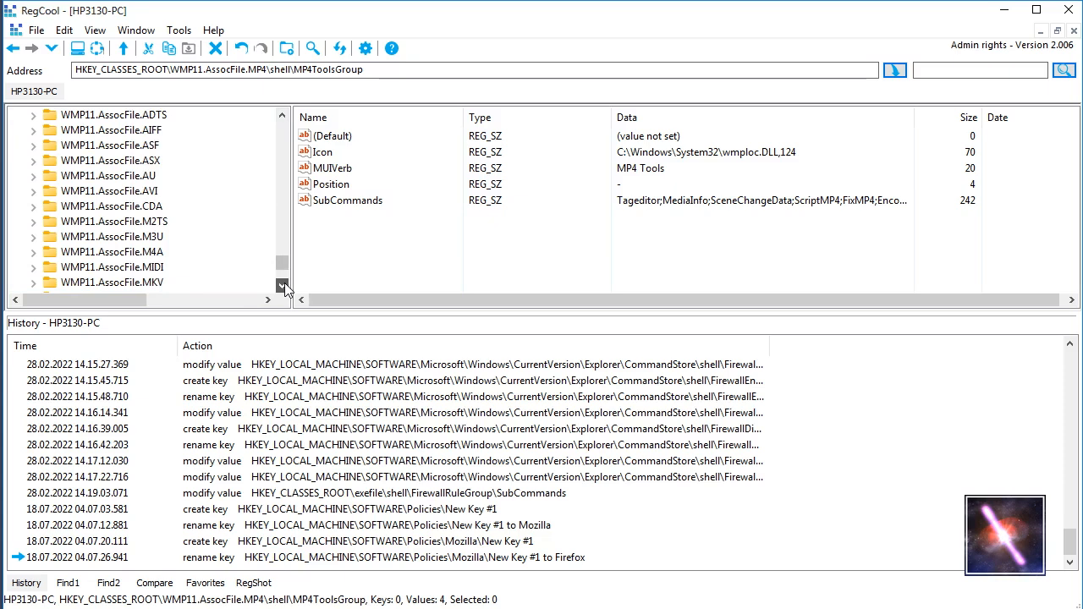
{"action": "left_click", "coordinate": [31, 192]}
{"action": "left_click", "coordinate": [49, 222]}
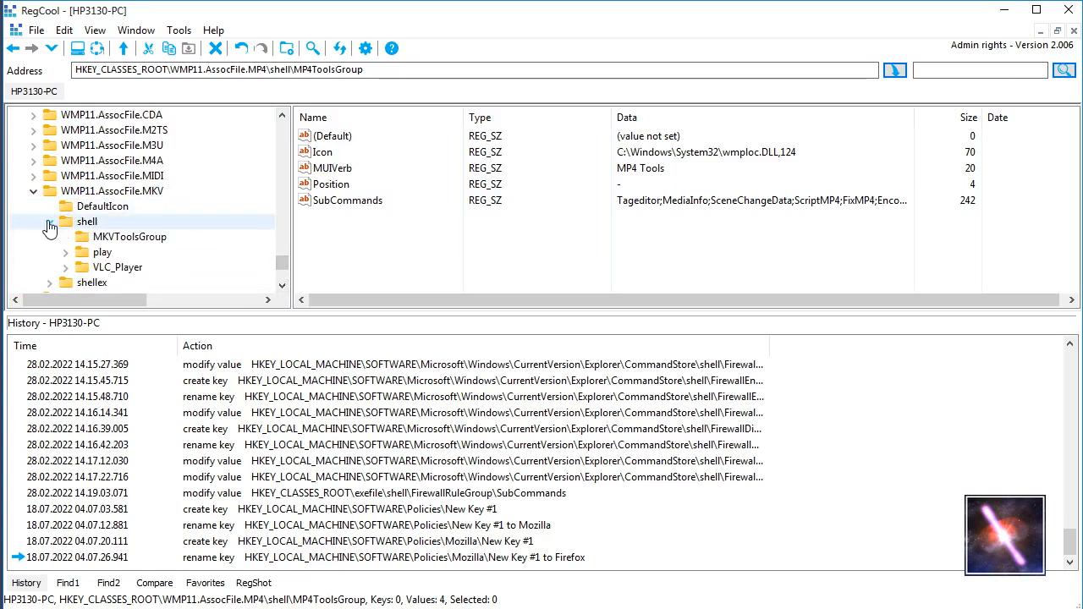
{"action": "left_click", "coordinate": [87, 225]}
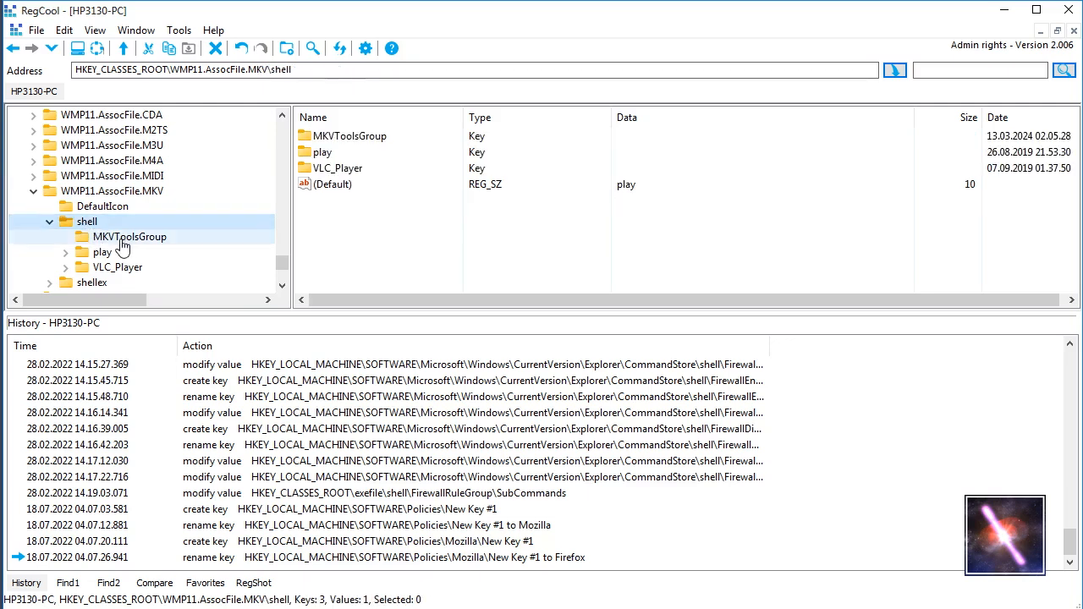
{"action": "left_click", "coordinate": [123, 241]}
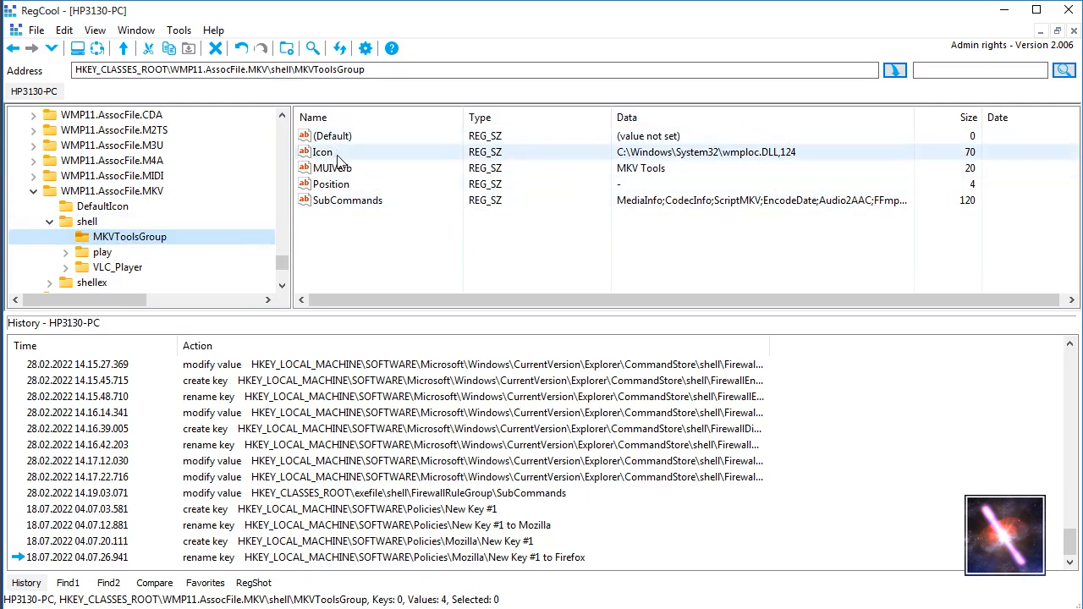
- Check the new value types offered for the MKVToolsGroup key, then examine its Icon and MUIVerb values
{"action": "right_click", "coordinate": [353, 230]}
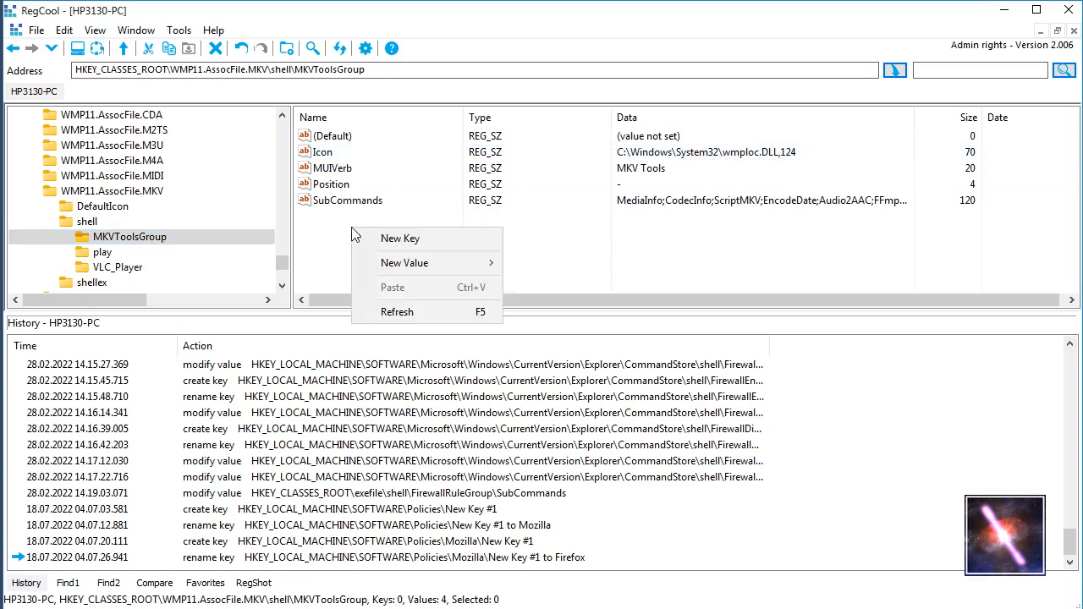
{"action": "mouse_move", "coordinate": [401, 262]}
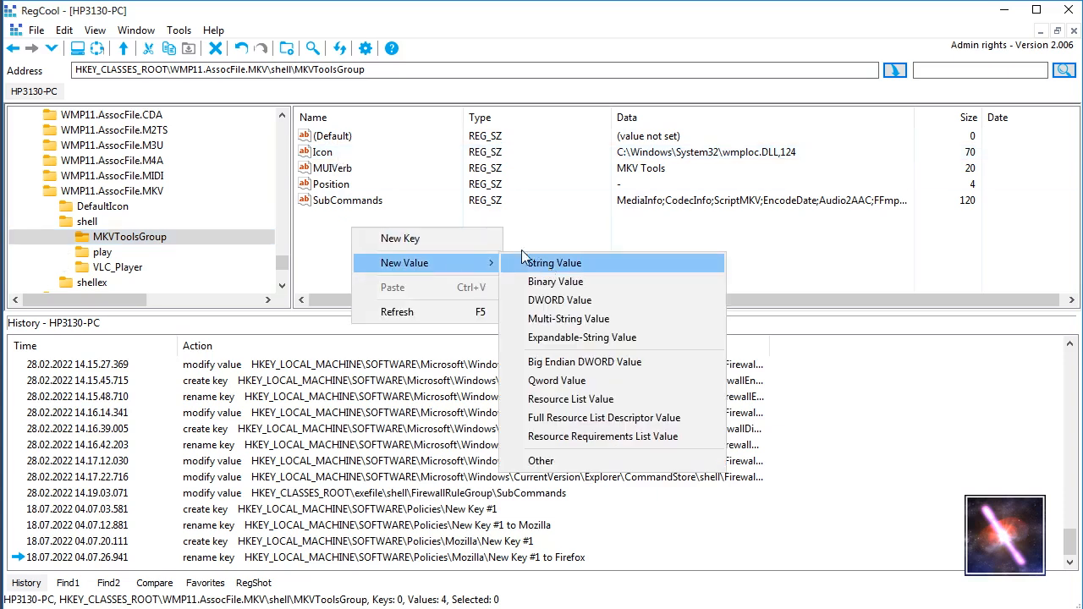
{"action": "left_click", "coordinate": [316, 234]}
{"action": "left_click", "coordinate": [322, 158]}
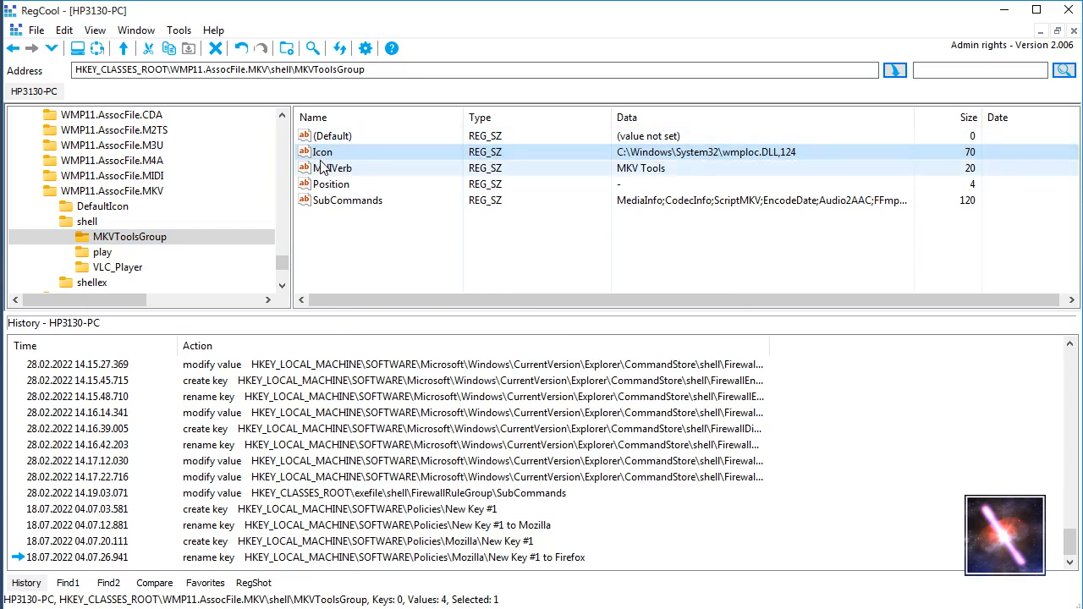
{"action": "left_click", "coordinate": [322, 173]}
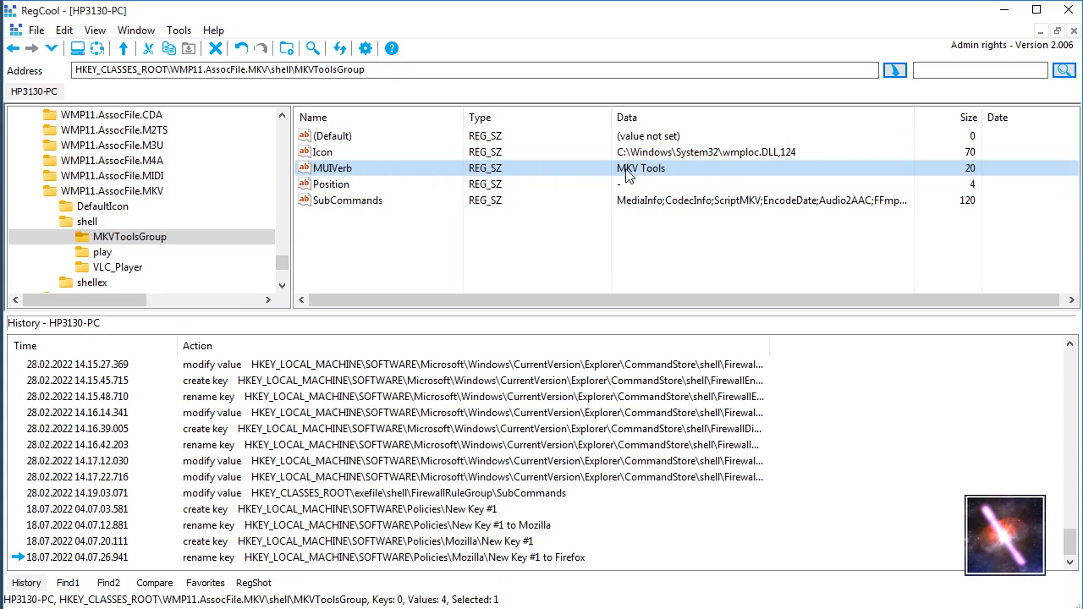
- Switch to the Media Pool folder, find the MKV Tools entry in sample.mkv's context menu, then return to the MUIVerb value in RegCool
{"action": "left_click", "coordinate": [436, 608]}
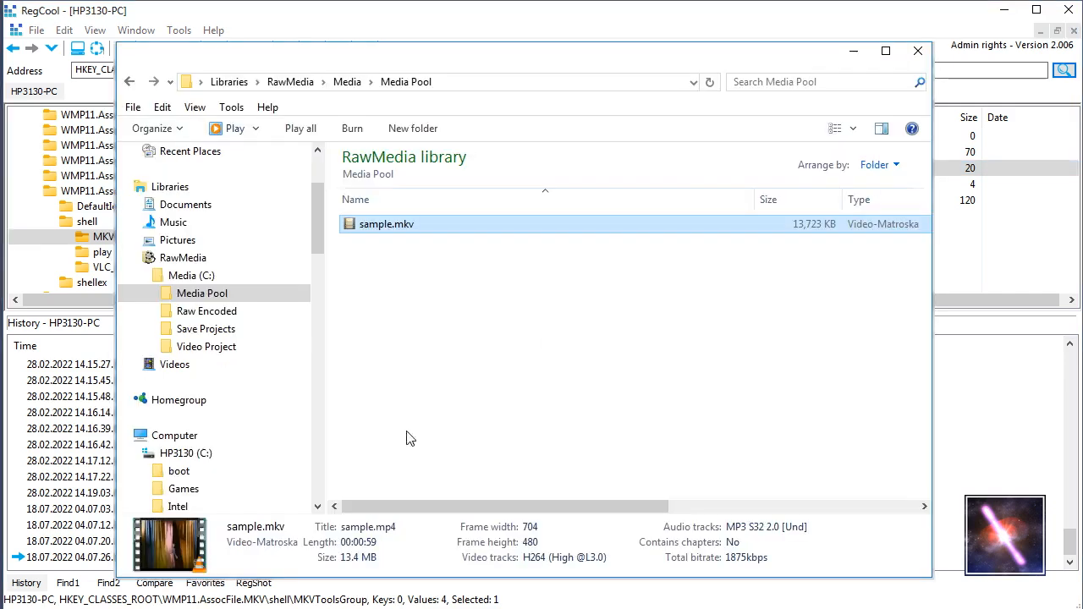
{"action": "right_click", "coordinate": [379, 233]}
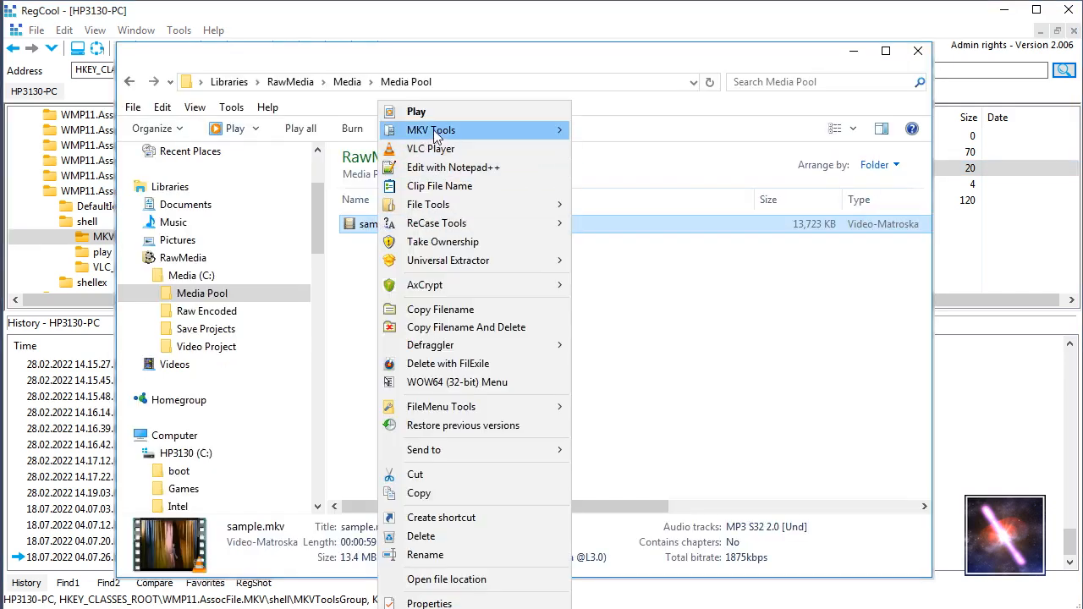
{"action": "mouse_move", "coordinate": [436, 135]}
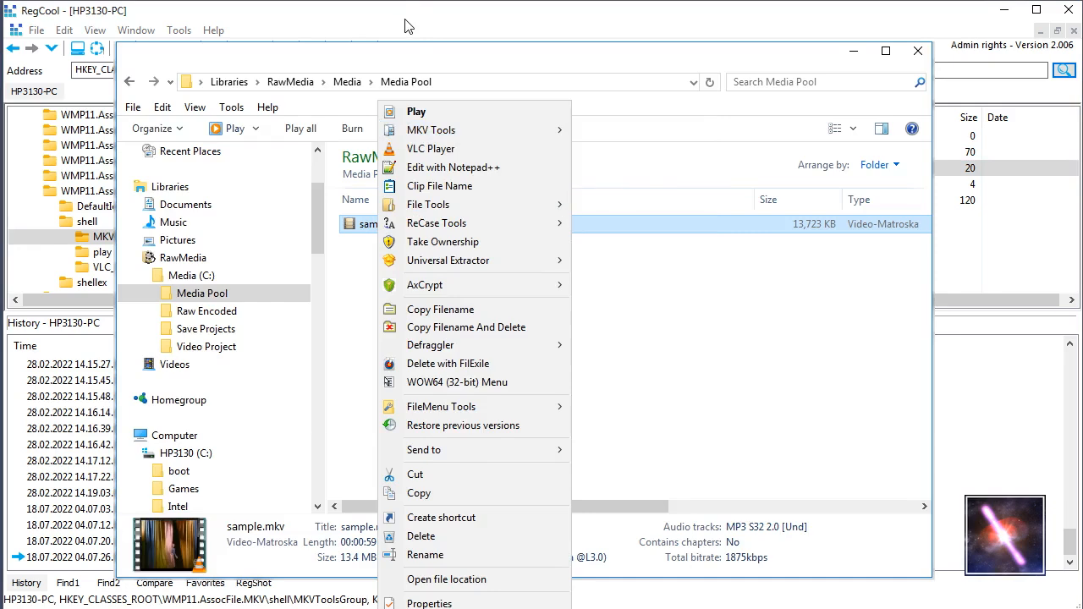
{"action": "left_click", "coordinate": [410, 27]}
{"action": "left_click", "coordinate": [352, 176]}
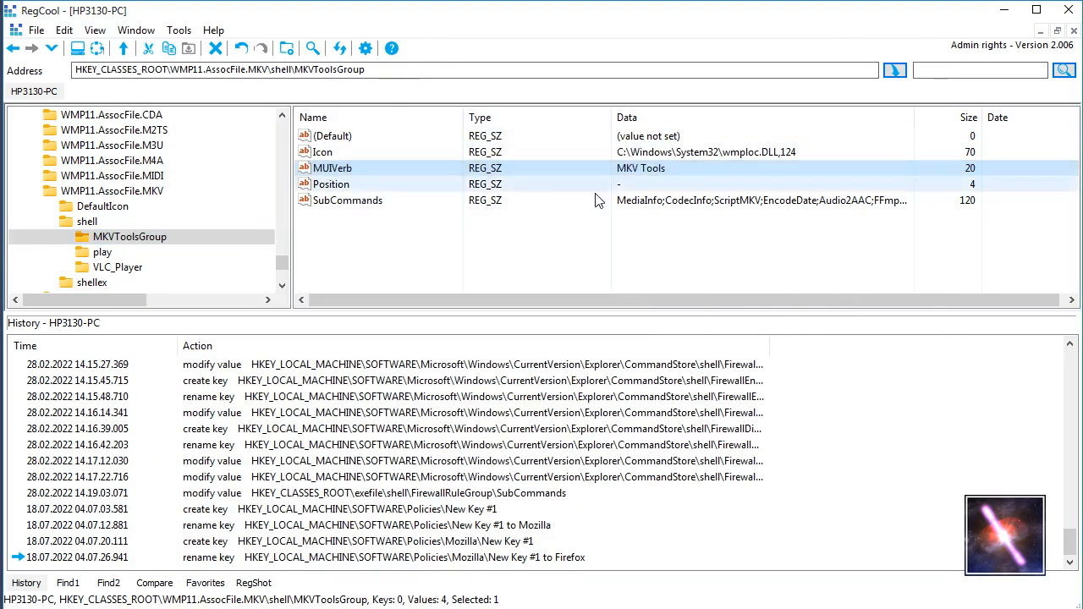
- Examine the Position value and the full SubCommands string of MKVToolsGroup, then close the string without changes
{"action": "left_click", "coordinate": [336, 193]}
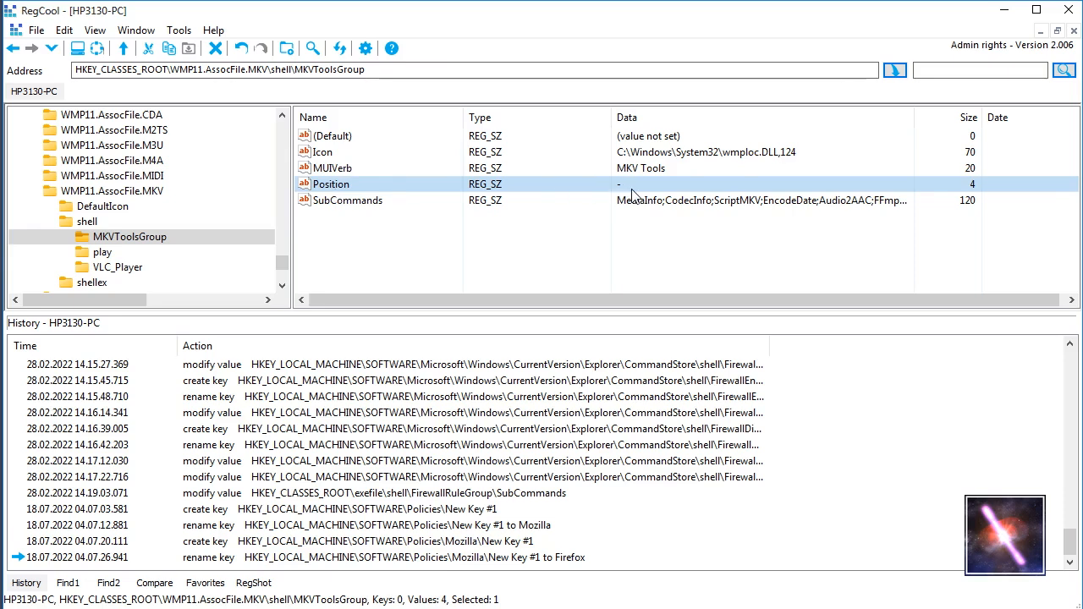
{"action": "left_click", "coordinate": [340, 207]}
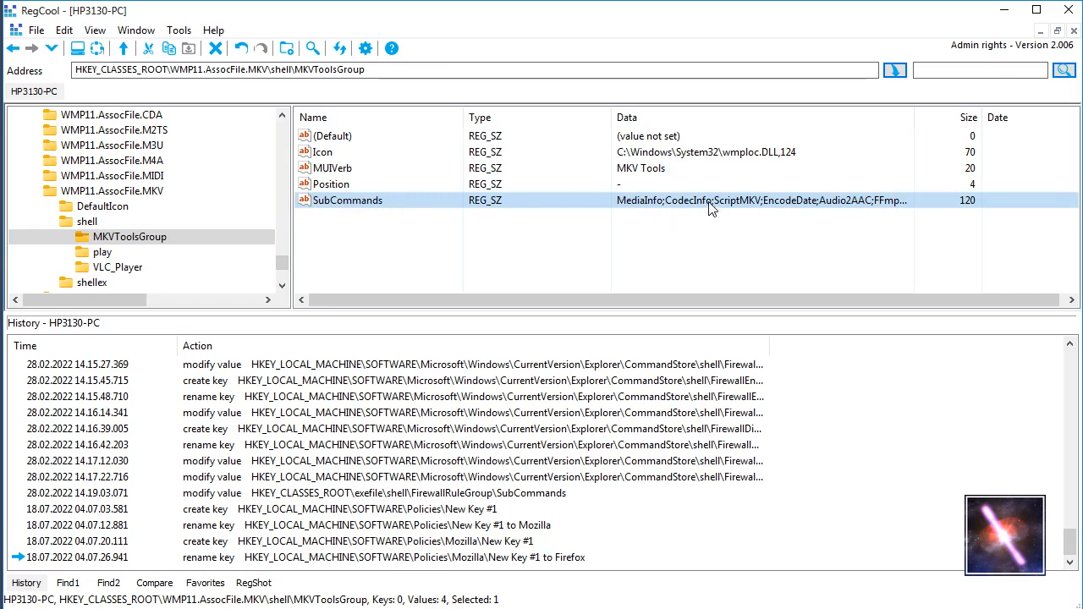
{"action": "double_click", "coordinate": [358, 200]}
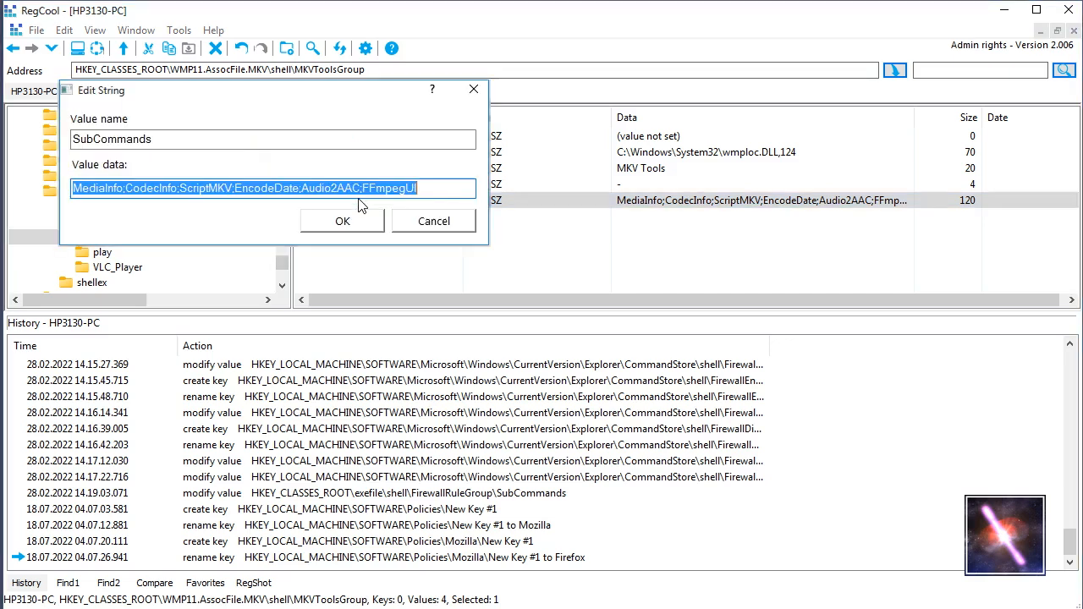
{"action": "left_click", "coordinate": [108, 187]}
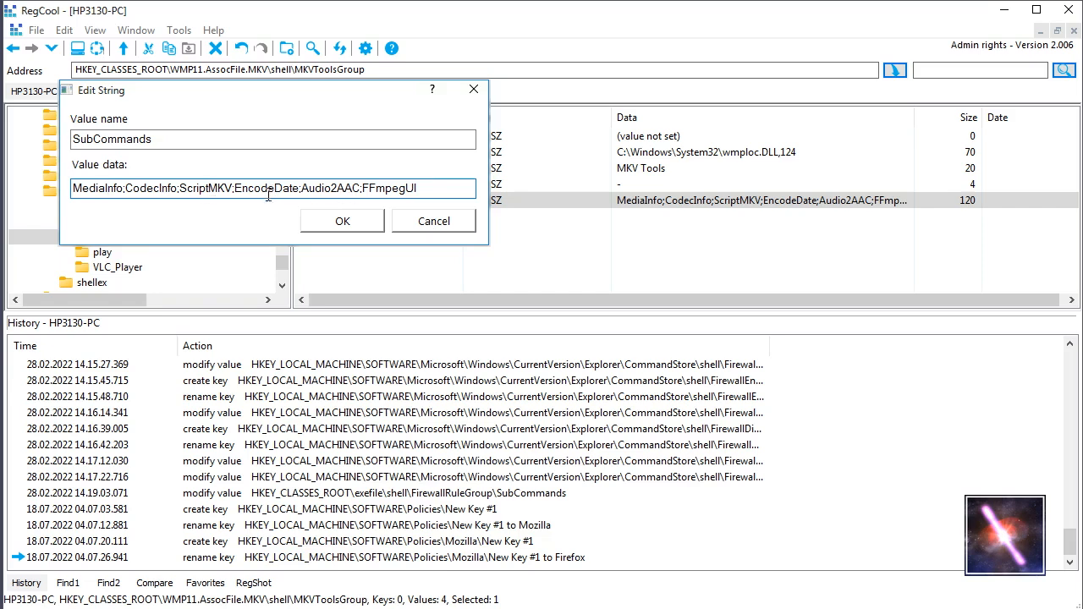
{"action": "left_click", "coordinate": [433, 221]}
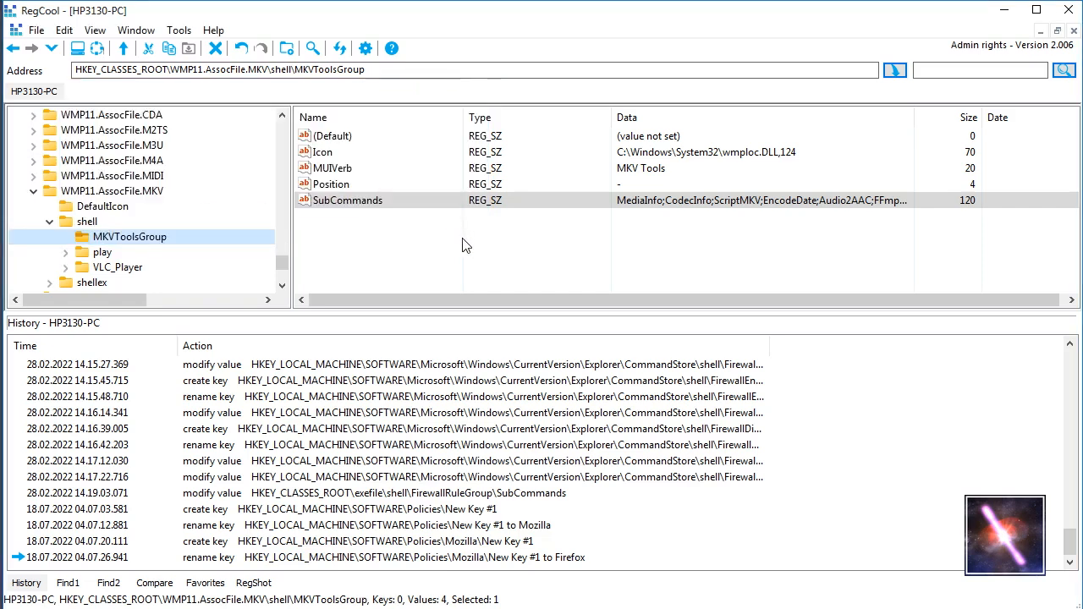
- Go to the favorite Explorer\CommandStore key under HKEY_LOCAL_MACHINE and list the command keys in its shell subkey
{"action": "left_click", "coordinate": [206, 583]}
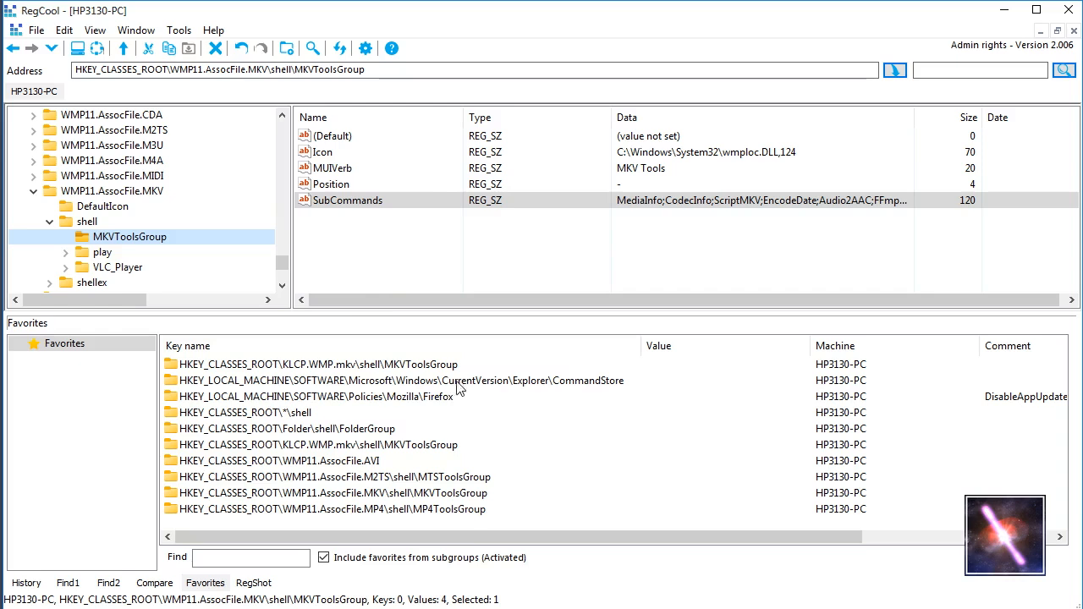
{"action": "left_click", "coordinate": [398, 382]}
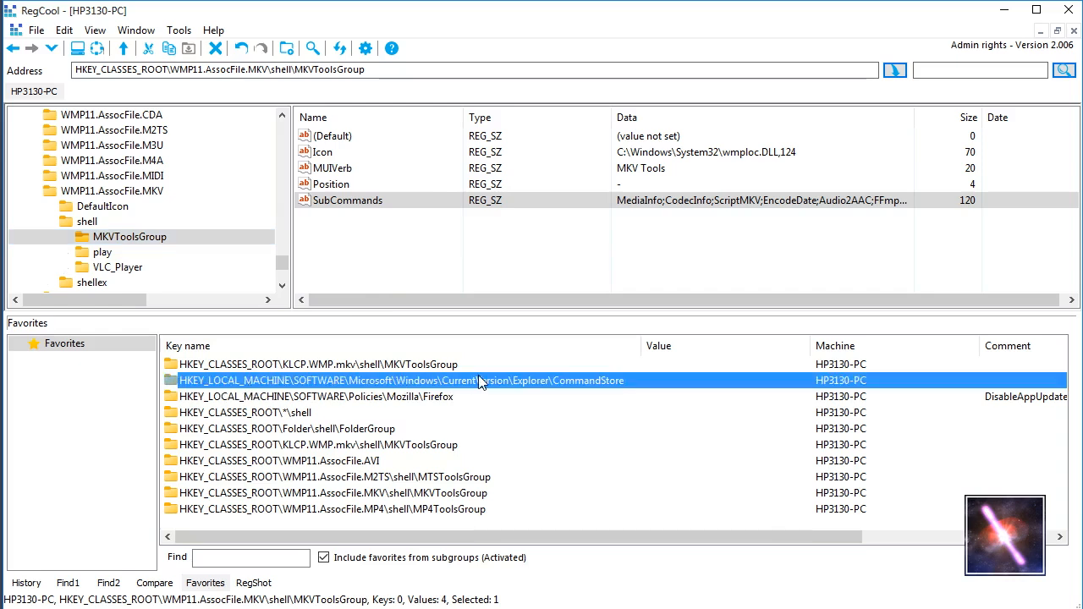
{"action": "right_click", "coordinate": [419, 386]}
{"action": "left_click", "coordinate": [473, 392]}
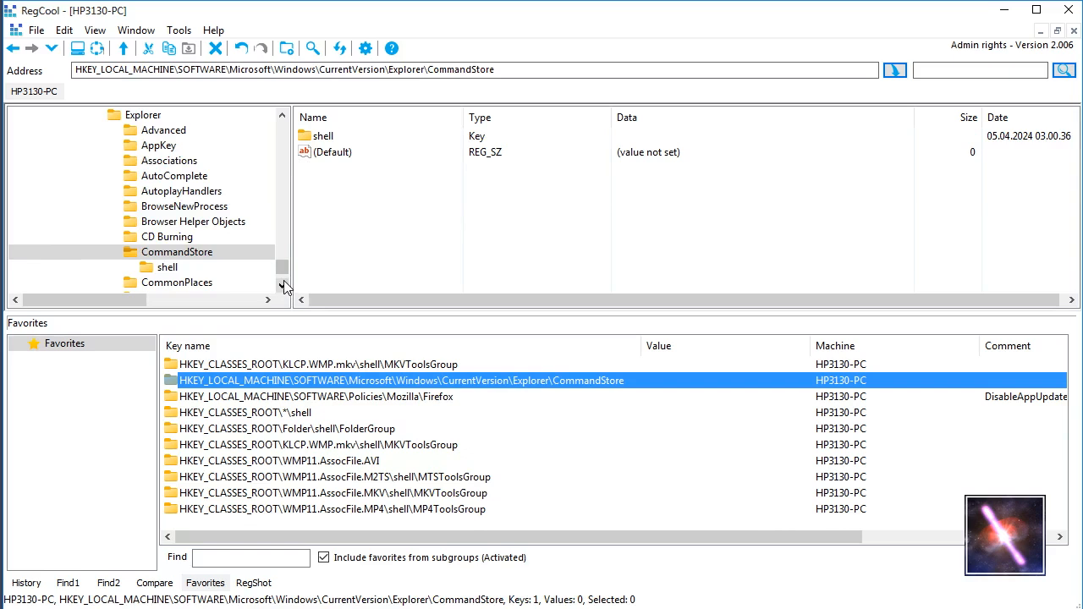
{"action": "left_click", "coordinate": [171, 257]}
{"action": "left_click", "coordinate": [130, 267]}
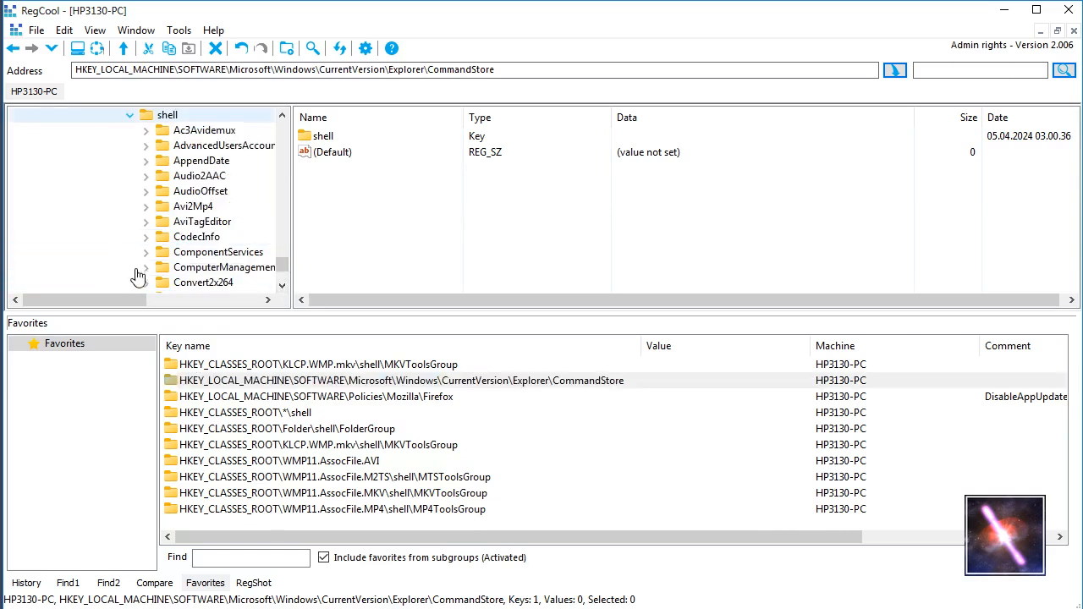
{"action": "left_click", "coordinate": [150, 119]}
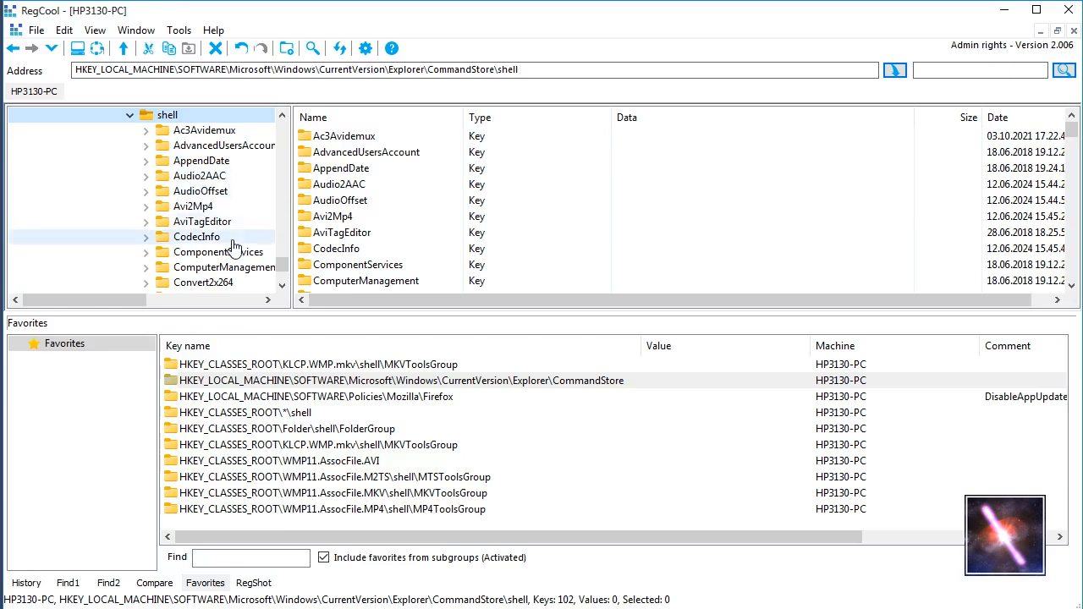
- Inspect the CodecInfo key, then check the option for creating a new key under the CommandStore shell key
{"action": "left_click", "coordinate": [193, 241]}
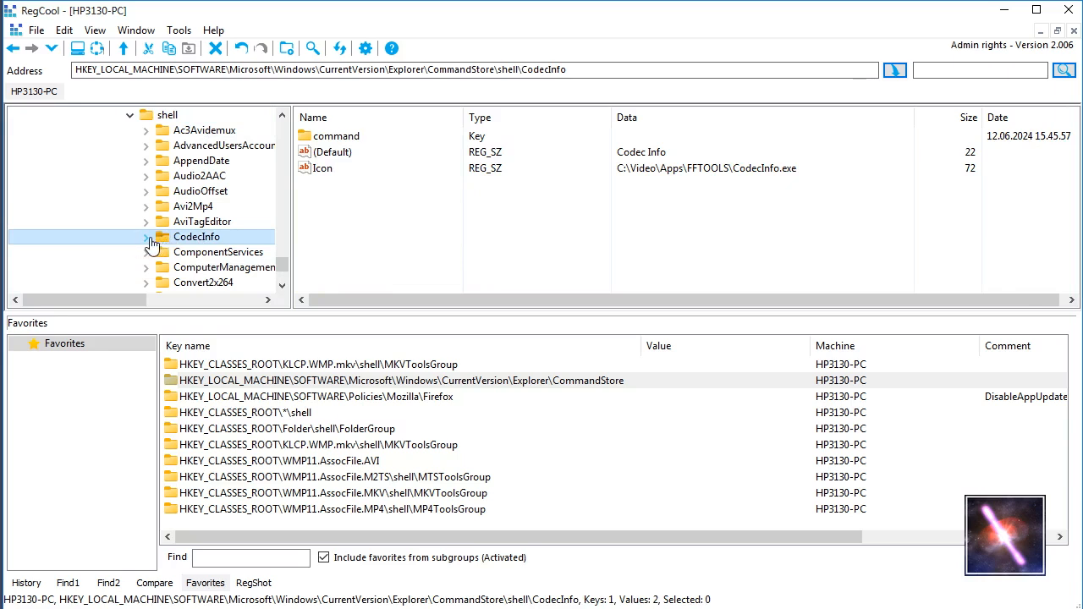
{"action": "left_click", "coordinate": [168, 115]}
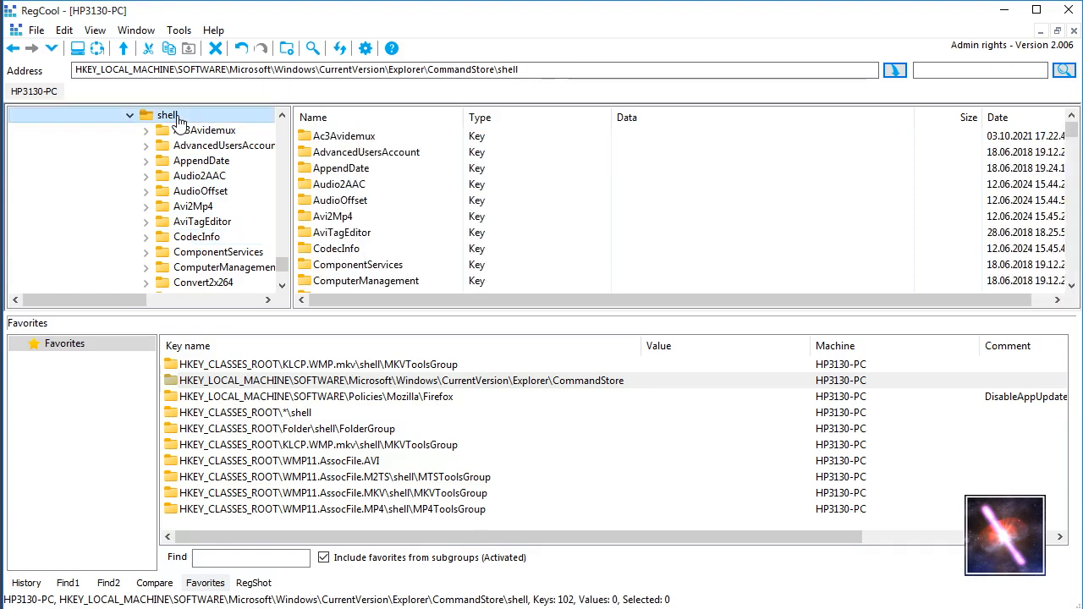
{"action": "right_click", "coordinate": [177, 121]}
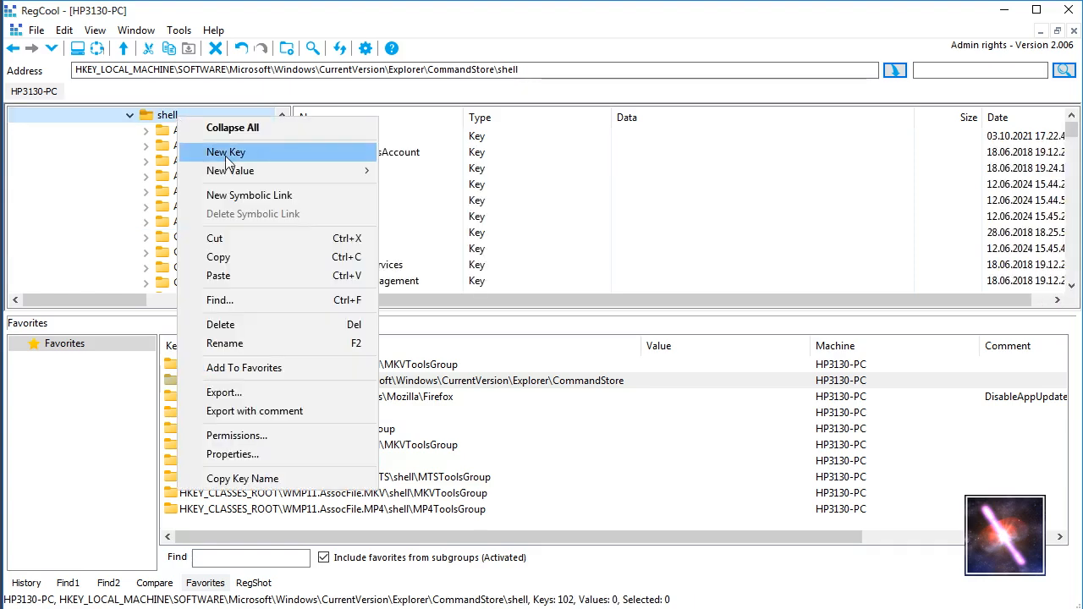
{"action": "left_click", "coordinate": [152, 117]}
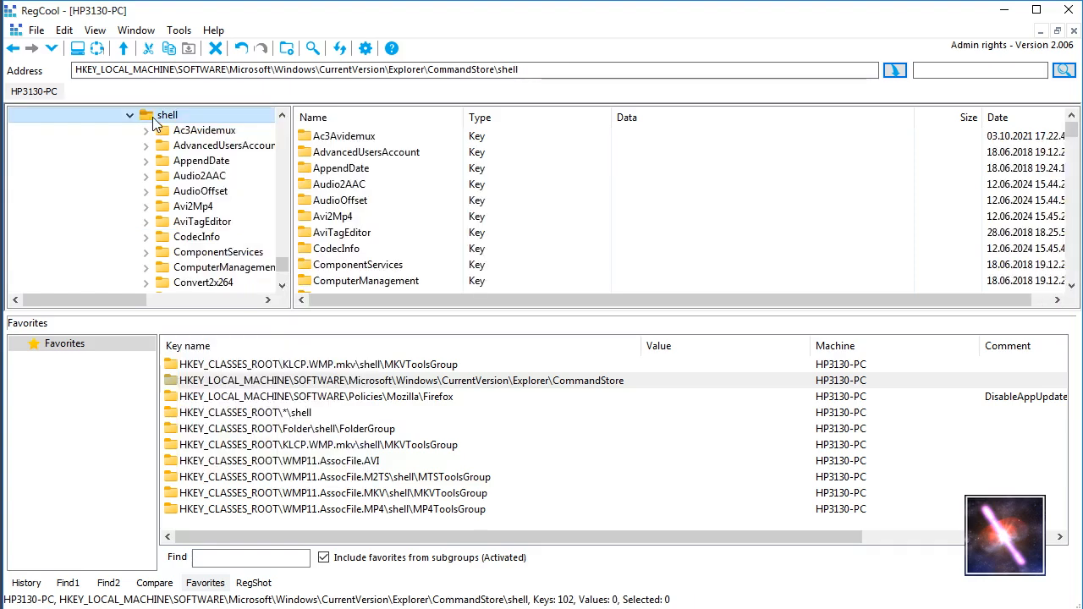
- Examine the CodecInfo key's default and Icon values and expand it to show its command subkey
{"action": "left_click", "coordinate": [195, 240]}
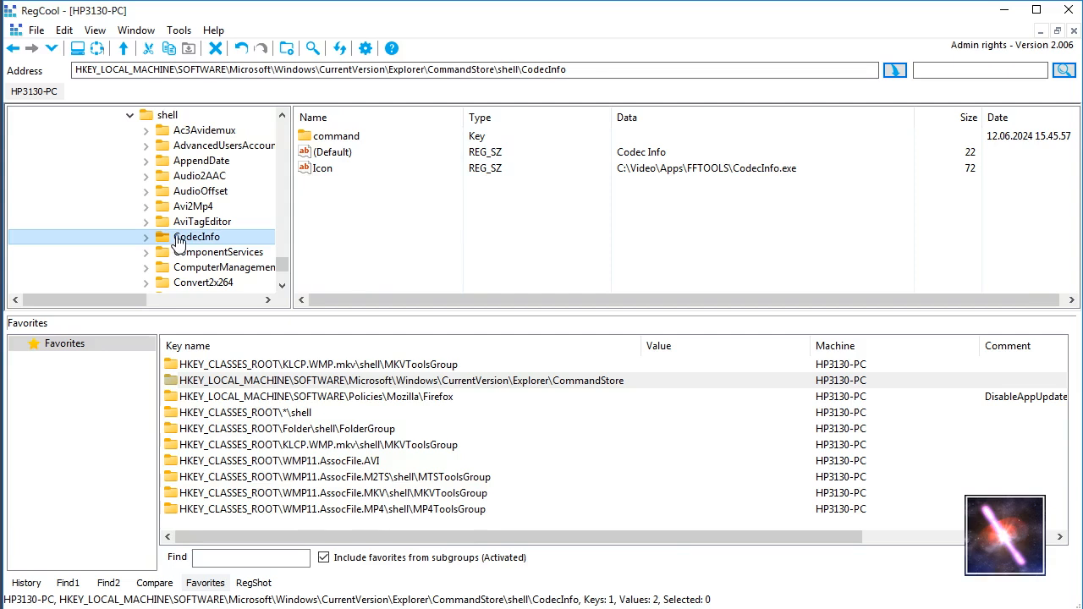
{"action": "left_click", "coordinate": [147, 240]}
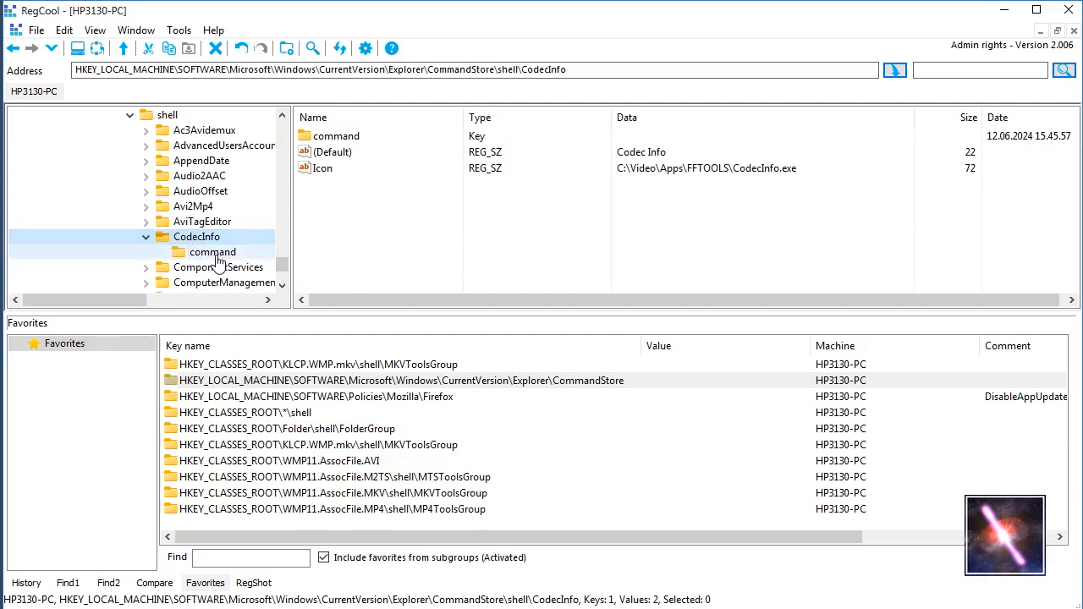
{"action": "left_click", "coordinate": [179, 240]}
{"action": "left_click", "coordinate": [160, 239]}
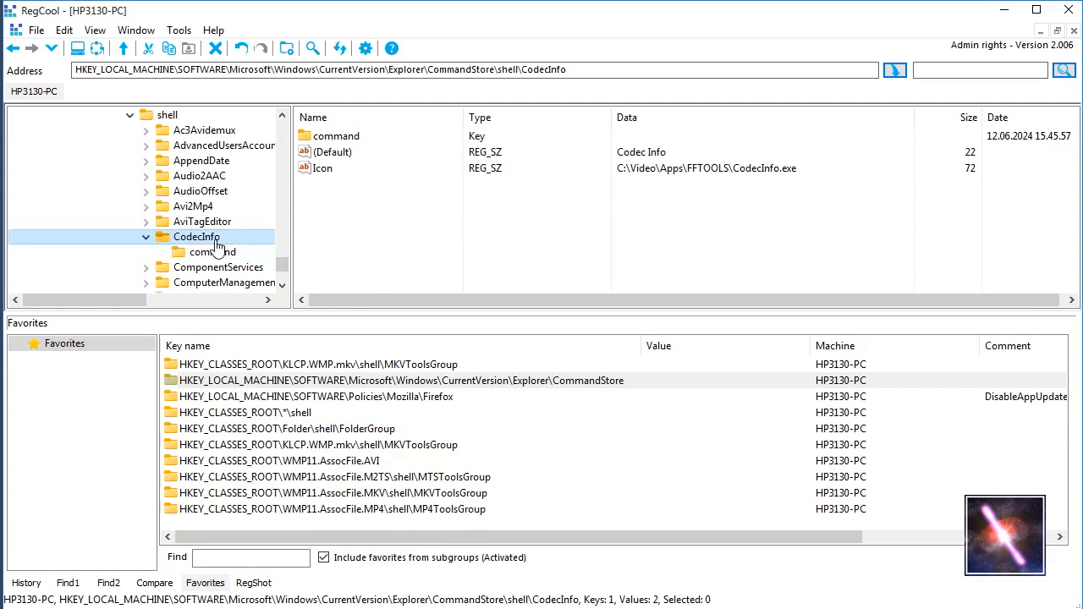
- Review the CodecInfo key's default name and Icon path, then examine the command line stored in its command subkey
{"action": "left_click", "coordinate": [350, 157]}
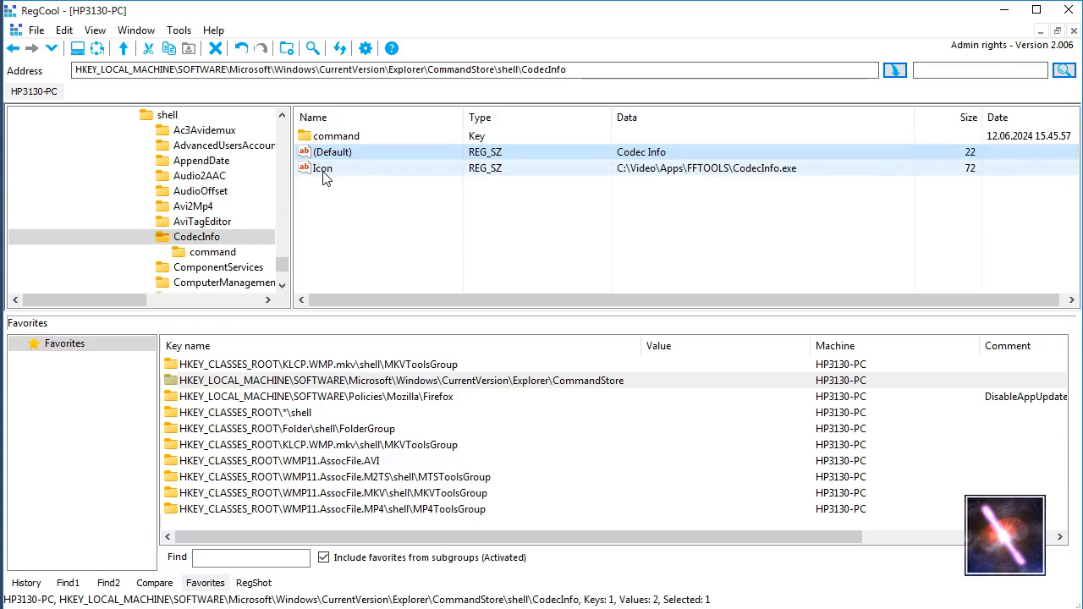
{"action": "left_click", "coordinate": [330, 172]}
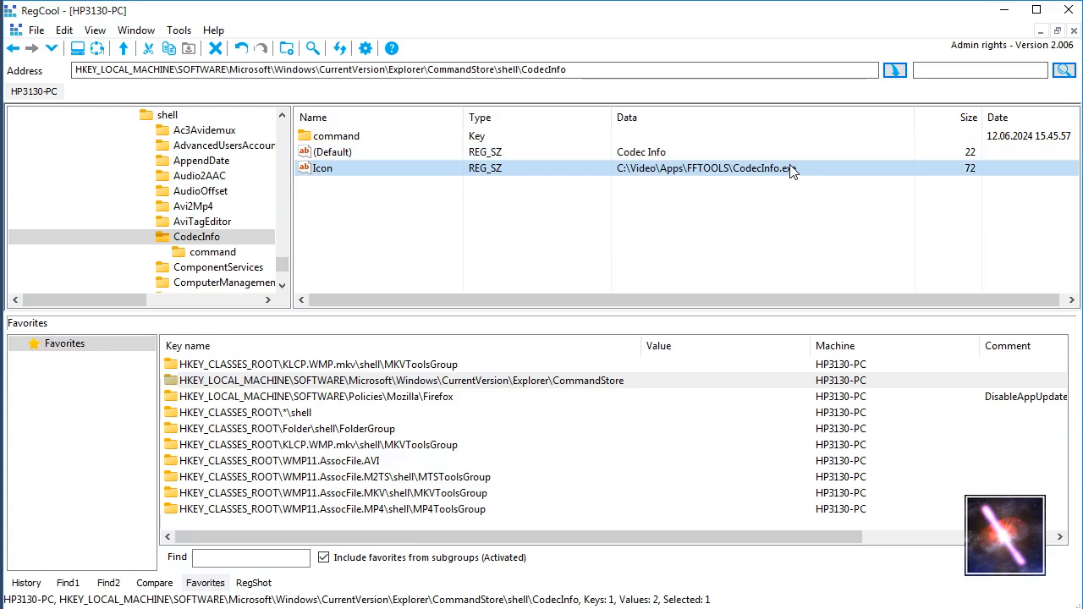
{"action": "left_click", "coordinate": [208, 256]}
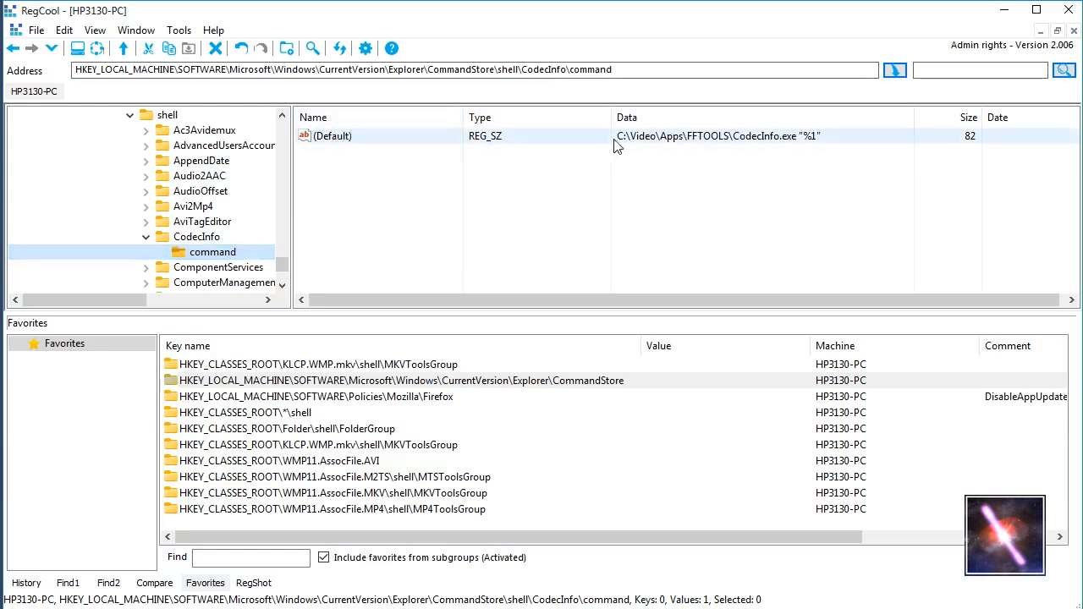
{"action": "left_click", "coordinate": [771, 142]}
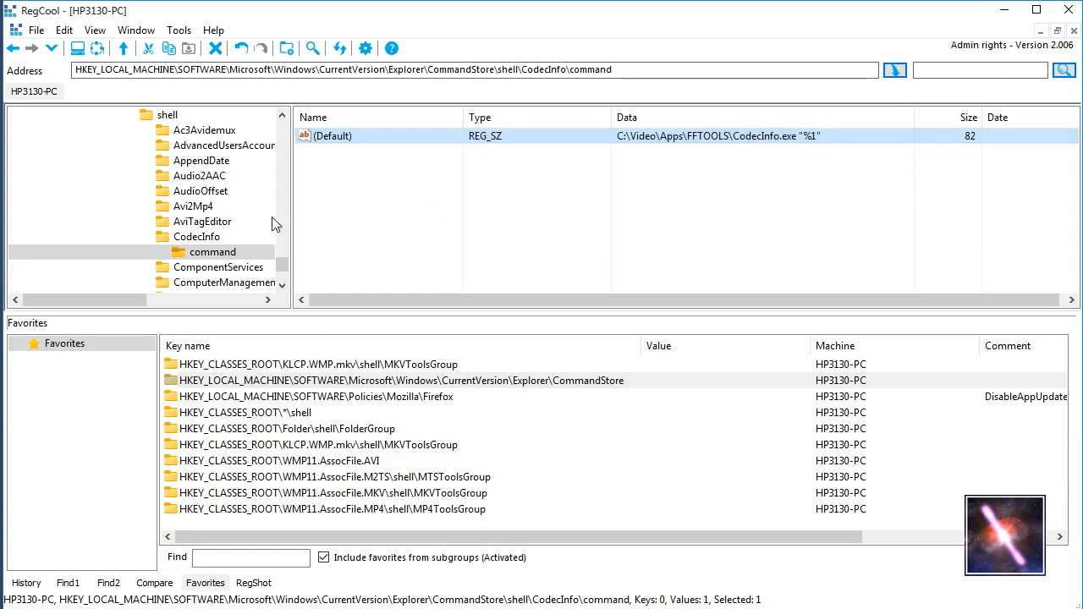
{"action": "left_click", "coordinate": [199, 239]}
{"action": "left_click", "coordinate": [207, 254]}
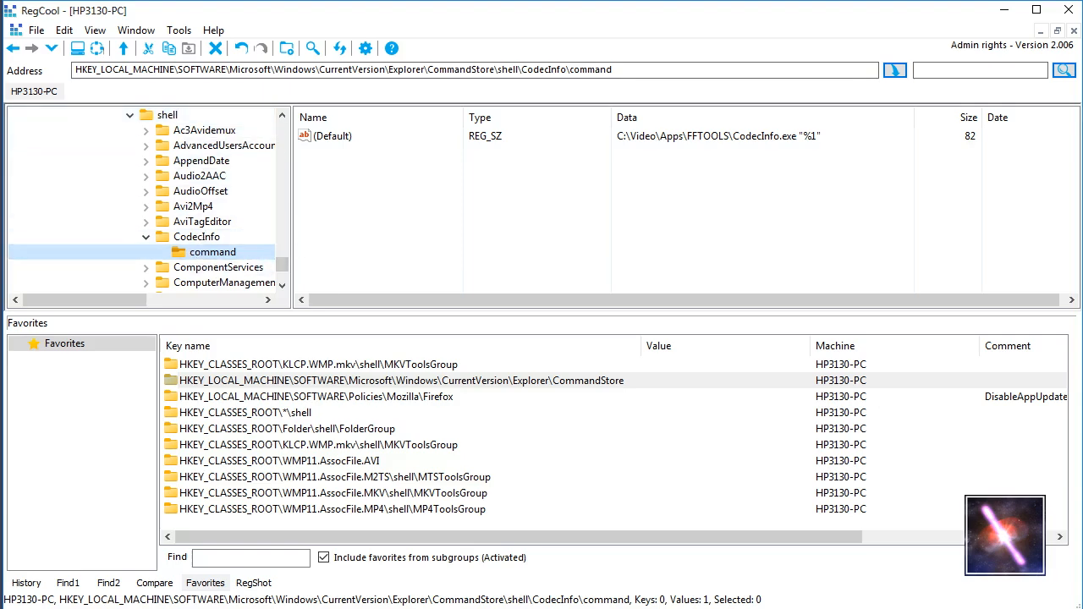
- Switch to the Media Pool folder in File Explorer, run the MKV Tools command Codec Info on sample.mkv, and close its console window
{"action": "key", "text": "alt+Tab"}
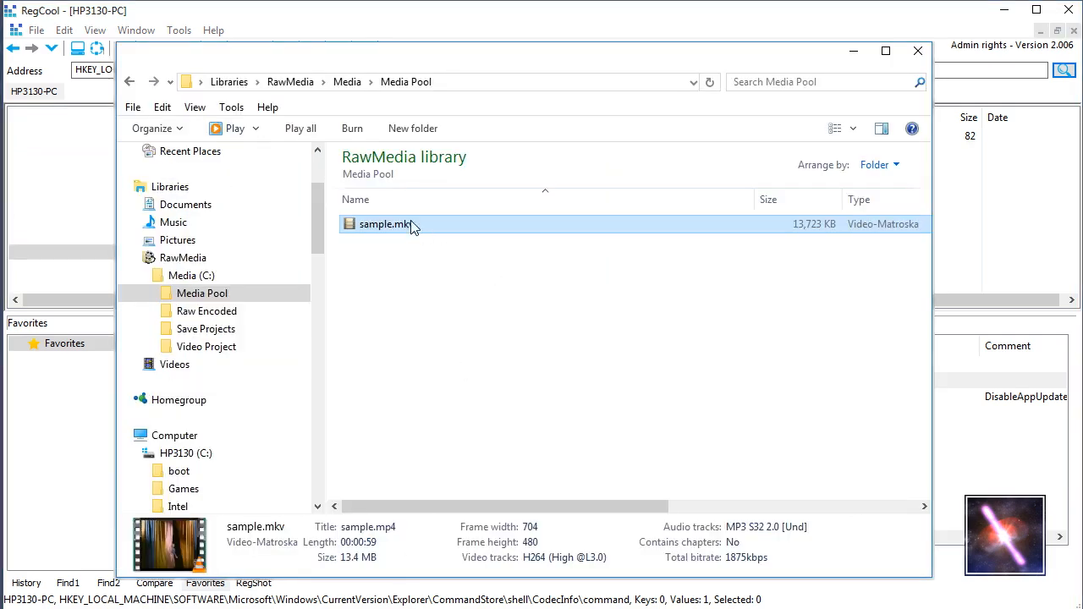
{"action": "right_click", "coordinate": [386, 228]}
{"action": "mouse_move", "coordinate": [463, 134]}
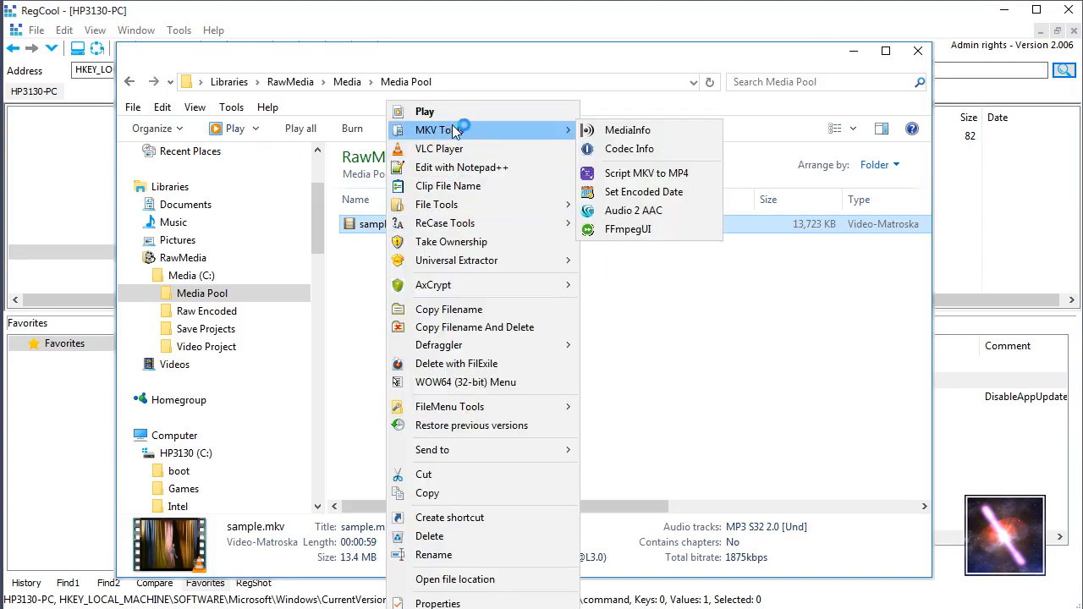
{"action": "left_click", "coordinate": [639, 155]}
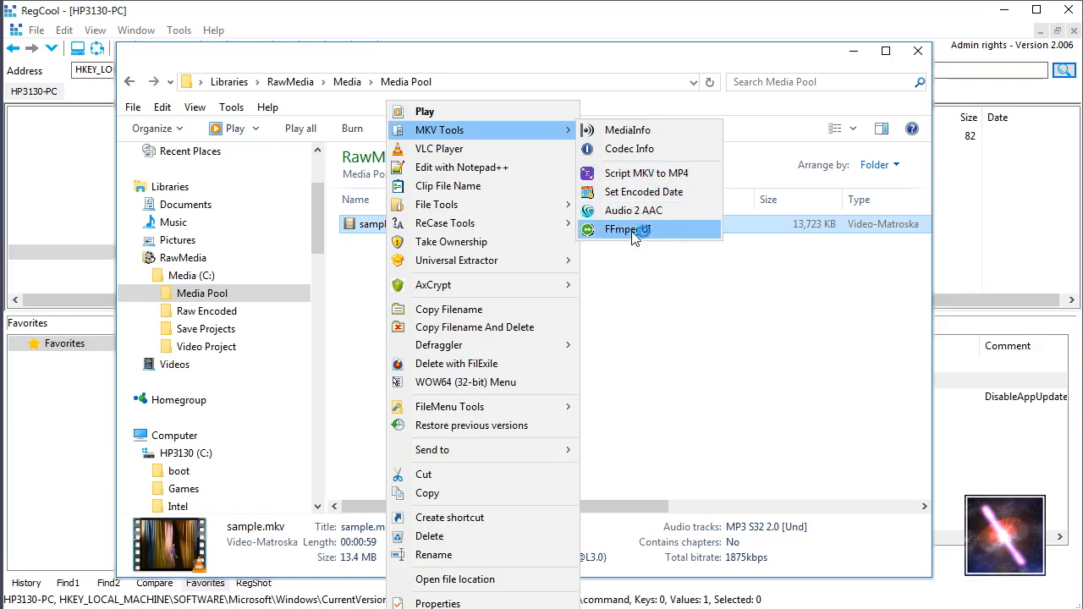
{"action": "left_click", "coordinate": [631, 149]}
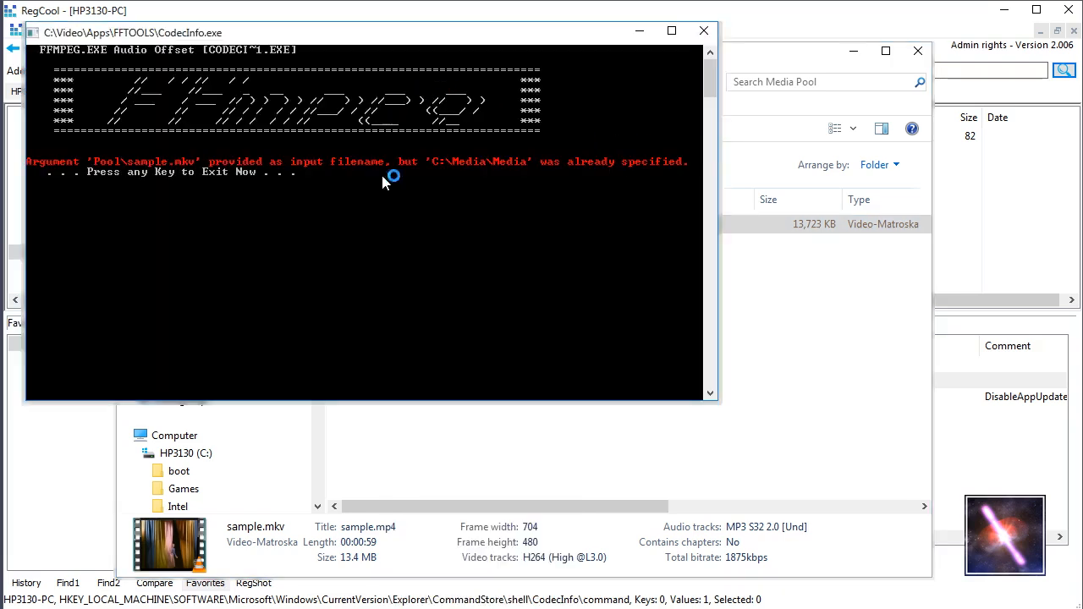
{"action": "left_click", "coordinate": [703, 31]}
- Run the MKV Tools command MediaInfo on sample.mkv, review its general, video and audio details, and close the report
{"action": "right_click", "coordinate": [391, 230]}
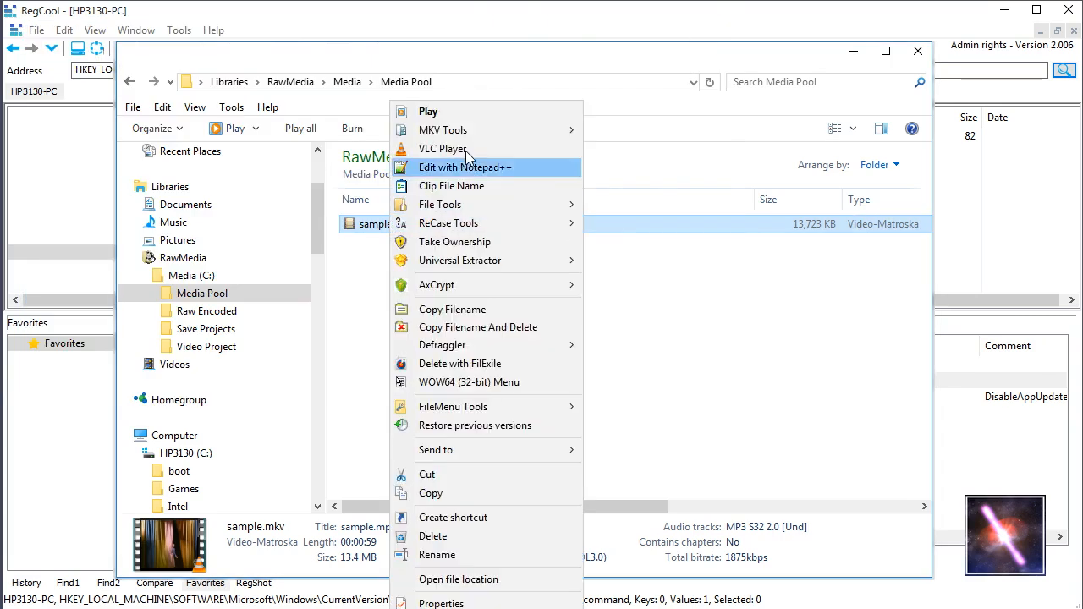
{"action": "mouse_move", "coordinate": [532, 136]}
{"action": "left_click", "coordinate": [628, 135]}
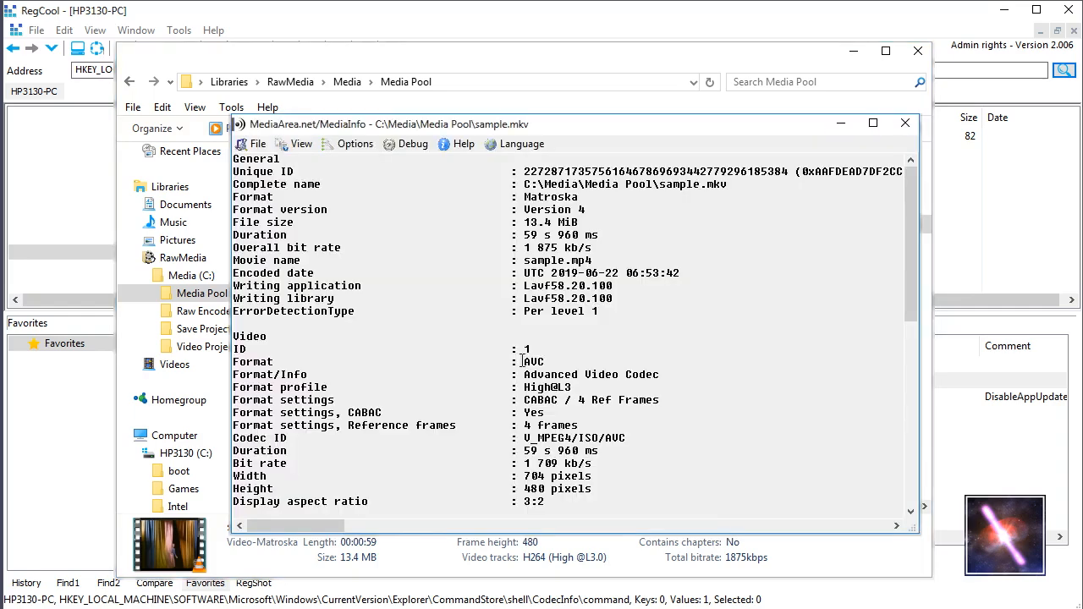
{"action": "scroll", "coordinate": [597, 385], "scroll_direction": "down", "scroll_amount": 11}
{"action": "scroll", "coordinate": [577, 390], "scroll_direction": "up", "scroll_amount": 10}
{"action": "scroll", "coordinate": [526, 409], "scroll_direction": "down", "scroll_amount": 5}
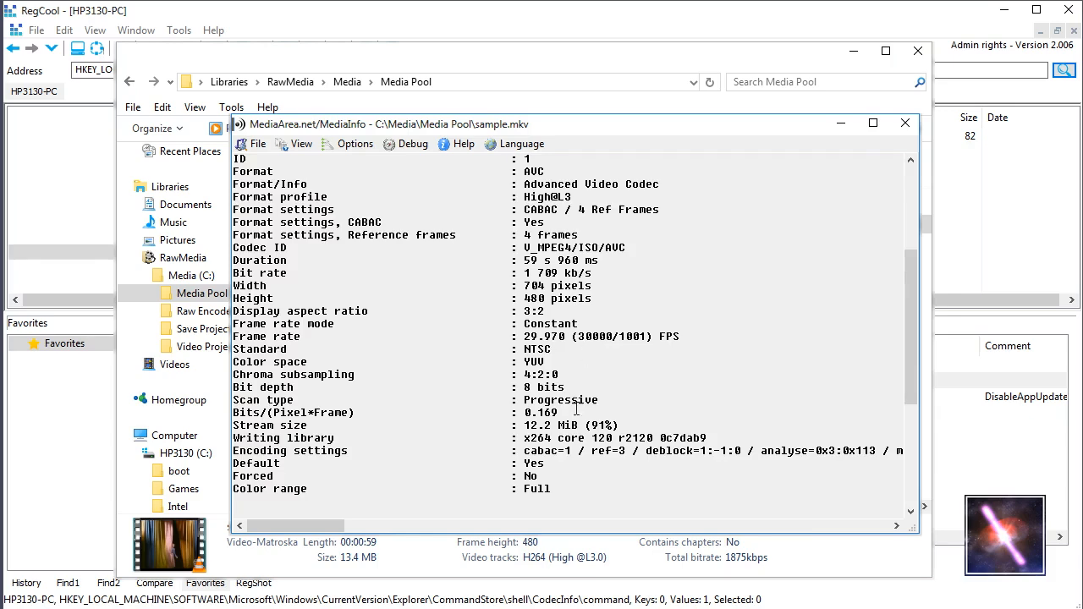
{"action": "scroll", "coordinate": [541, 449], "scroll_direction": "down", "scroll_amount": 6}
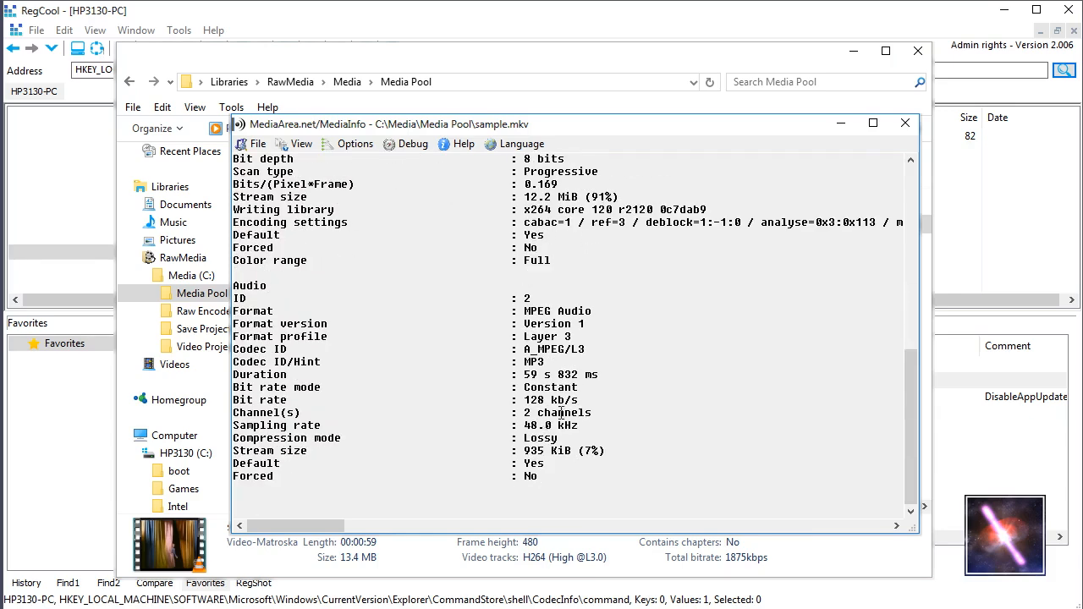
{"action": "scroll", "coordinate": [562, 412], "scroll_direction": "up", "scroll_amount": 12}
{"action": "left_click", "coordinate": [905, 122]}
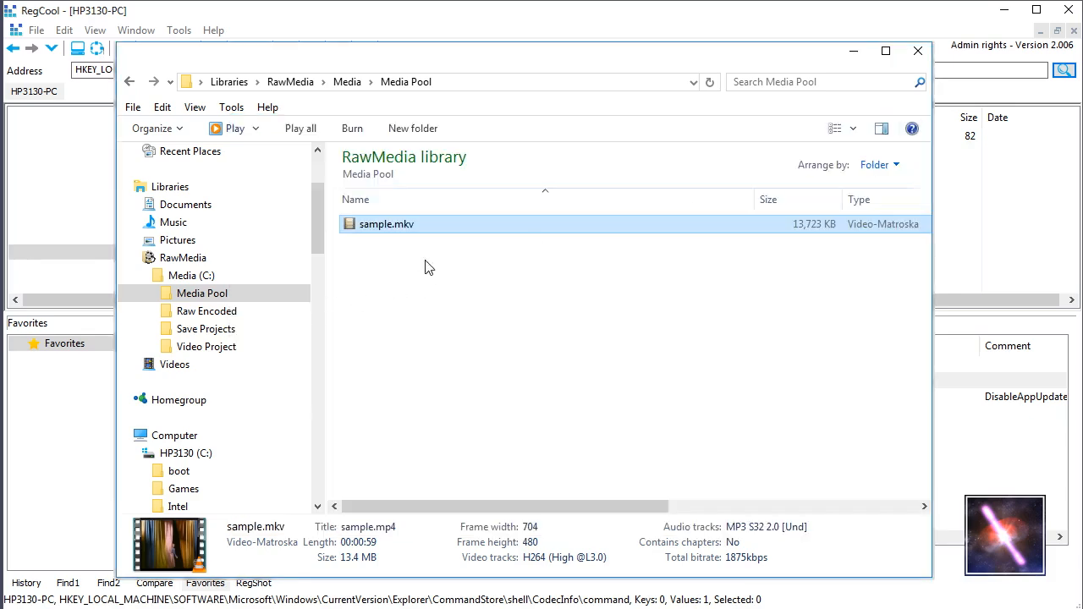
- Review the commands listed under MKV Tools for sample.mkv, then dismiss the list without running any
{"action": "right_click", "coordinate": [388, 224]}
{"action": "mouse_move", "coordinate": [464, 129]}
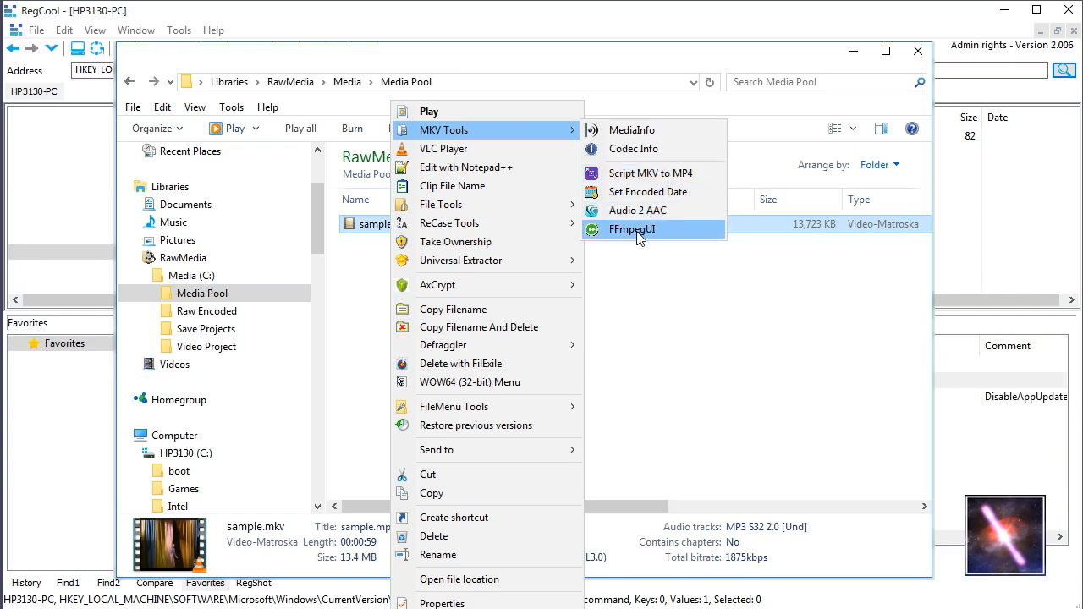
{"action": "left_click", "coordinate": [664, 312]}
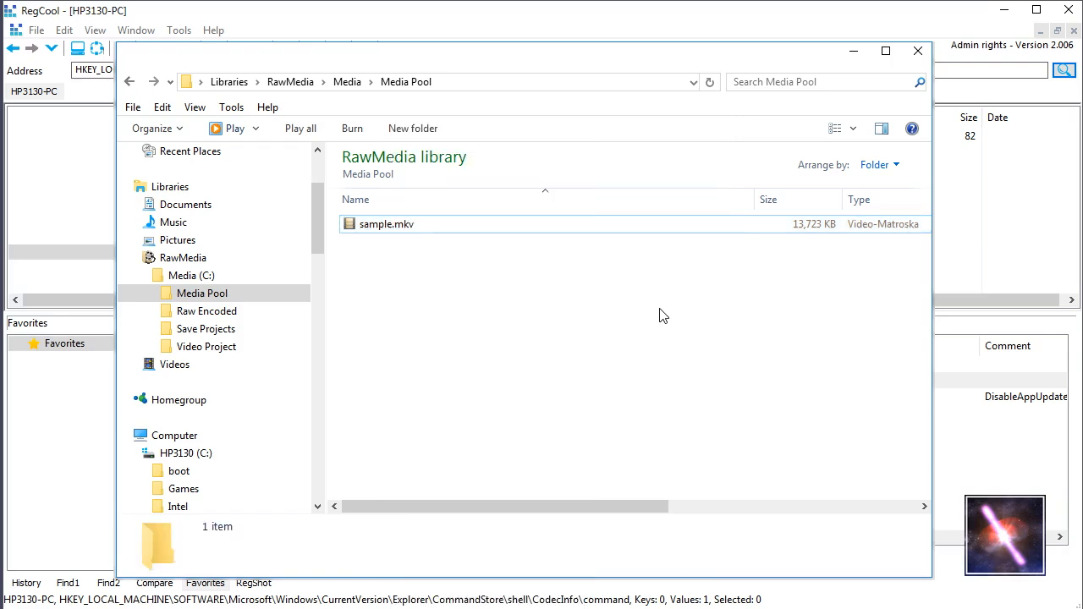